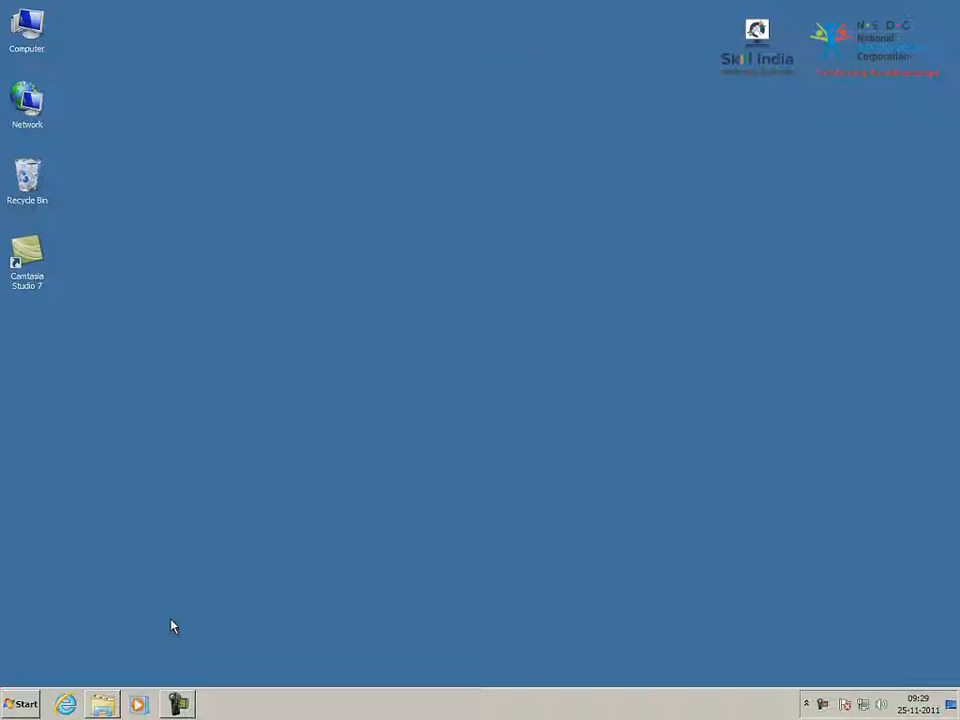
Step: Launch Adobe Photoshop CS3 from the Adobe Design Premium CS3 program folder
{"action": "left_click", "coordinate": [28, 705]}
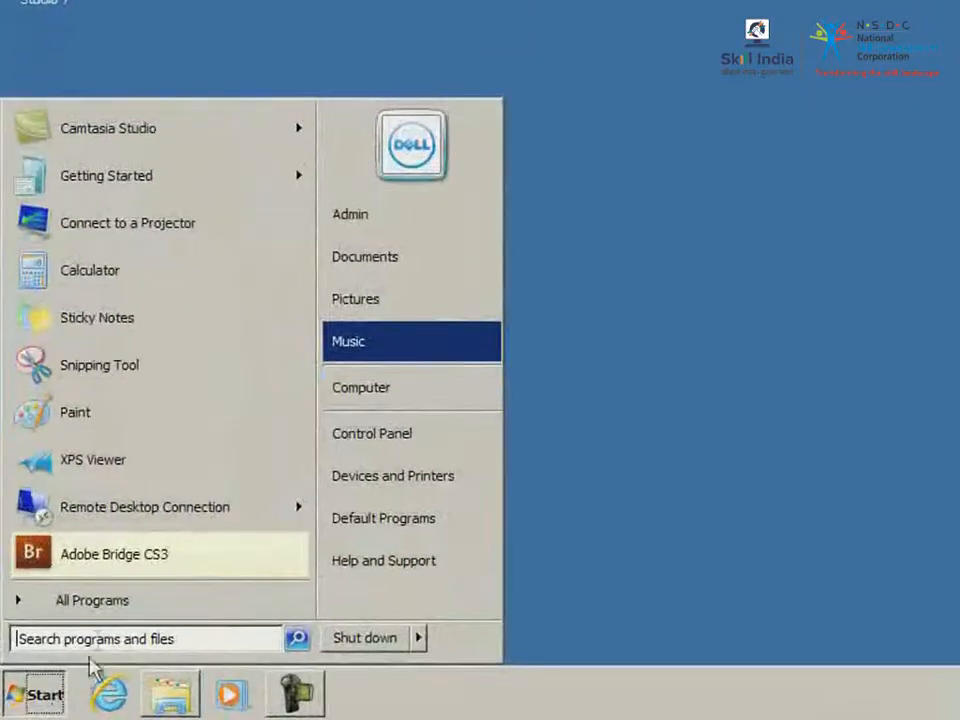
{"action": "left_click", "coordinate": [108, 612]}
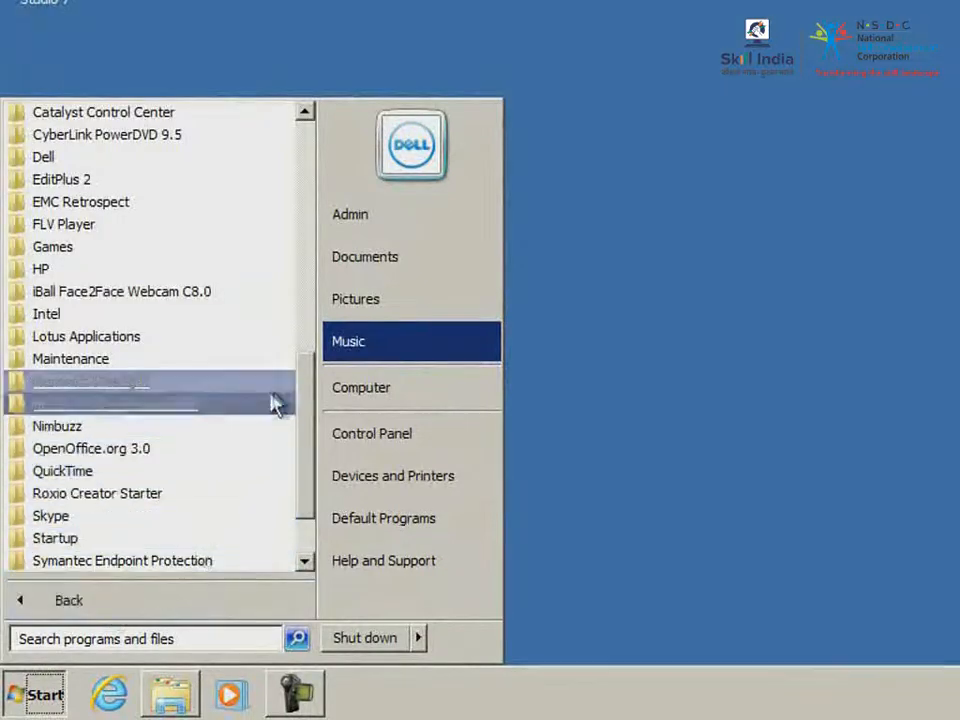
{"action": "left_click_drag", "start_coordinate": [307, 401], "coordinate": [312, 318]}
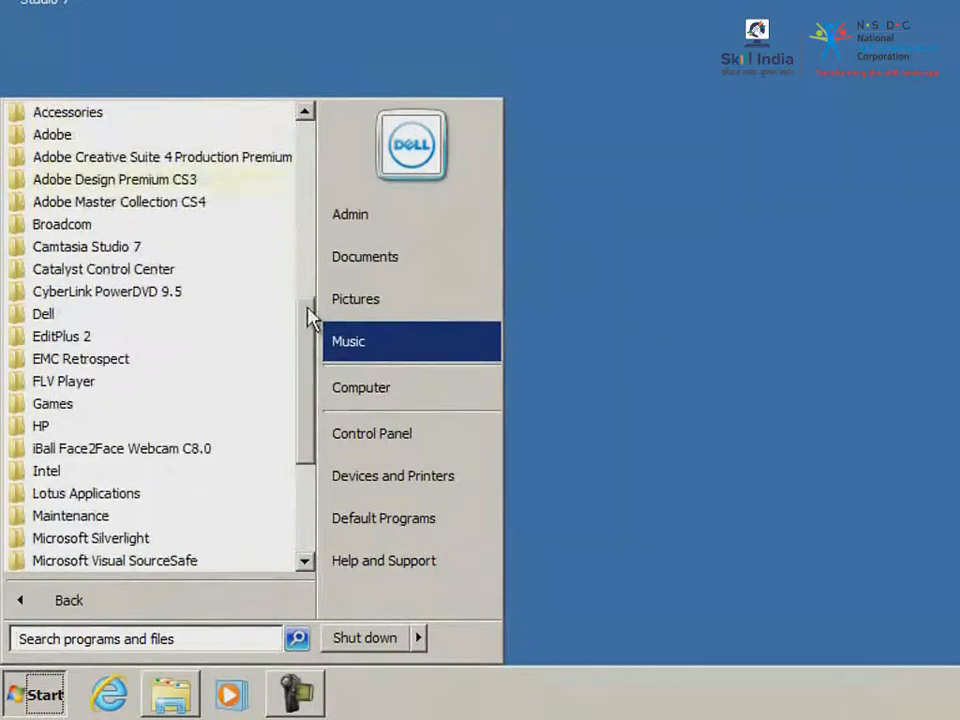
{"action": "left_click", "coordinate": [140, 186]}
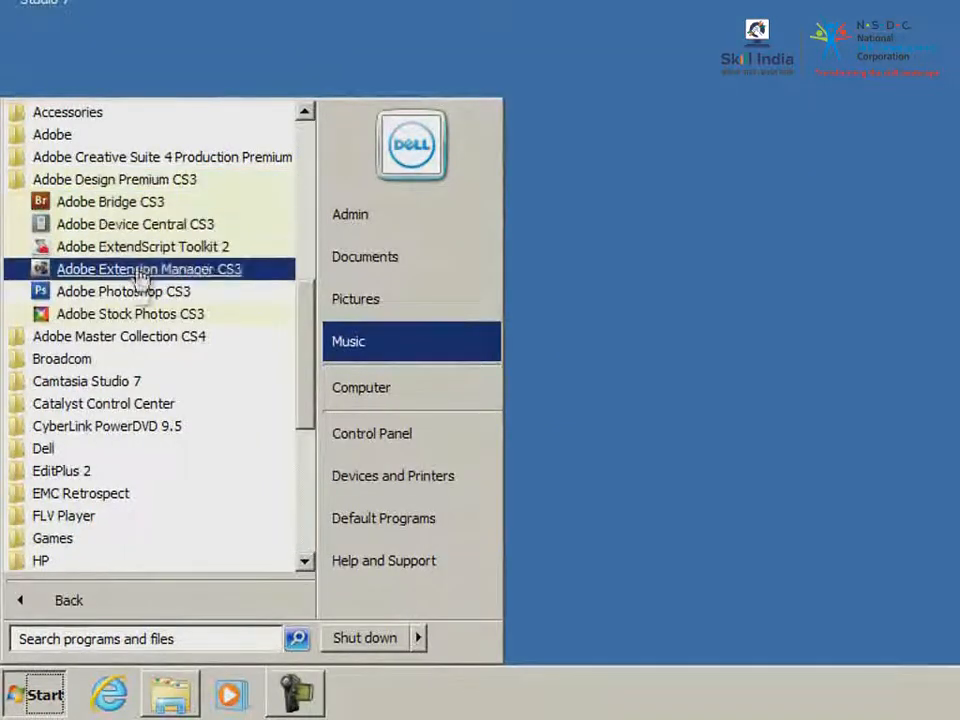
{"action": "left_click", "coordinate": [138, 300]}
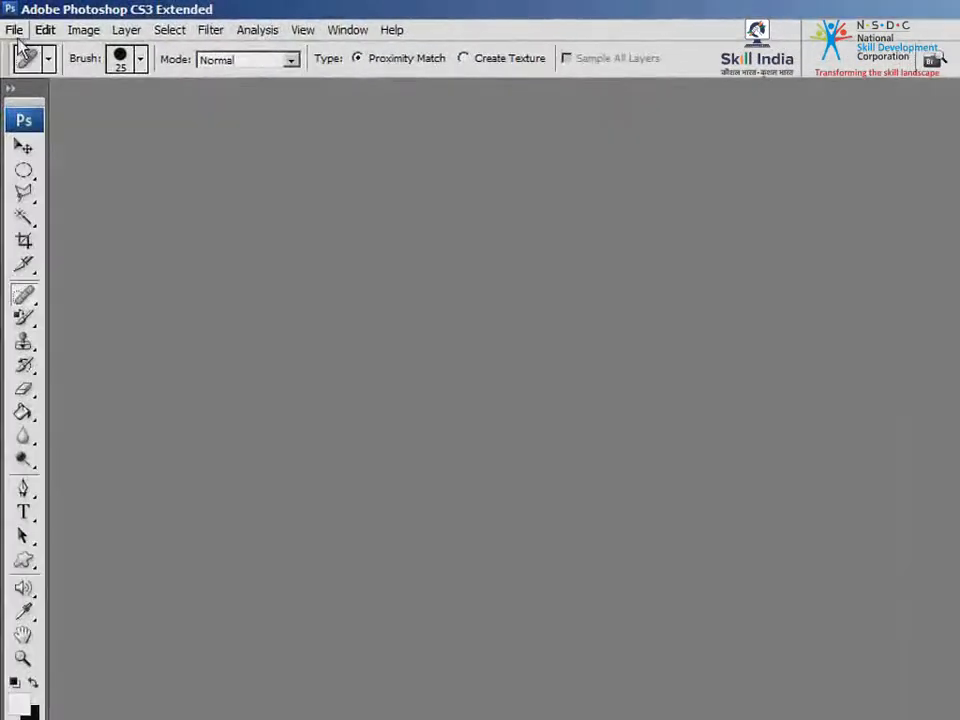
Step: Begin a new document and choose pixels as the unit for its width and height
{"action": "left_click", "coordinate": [24, 33]}
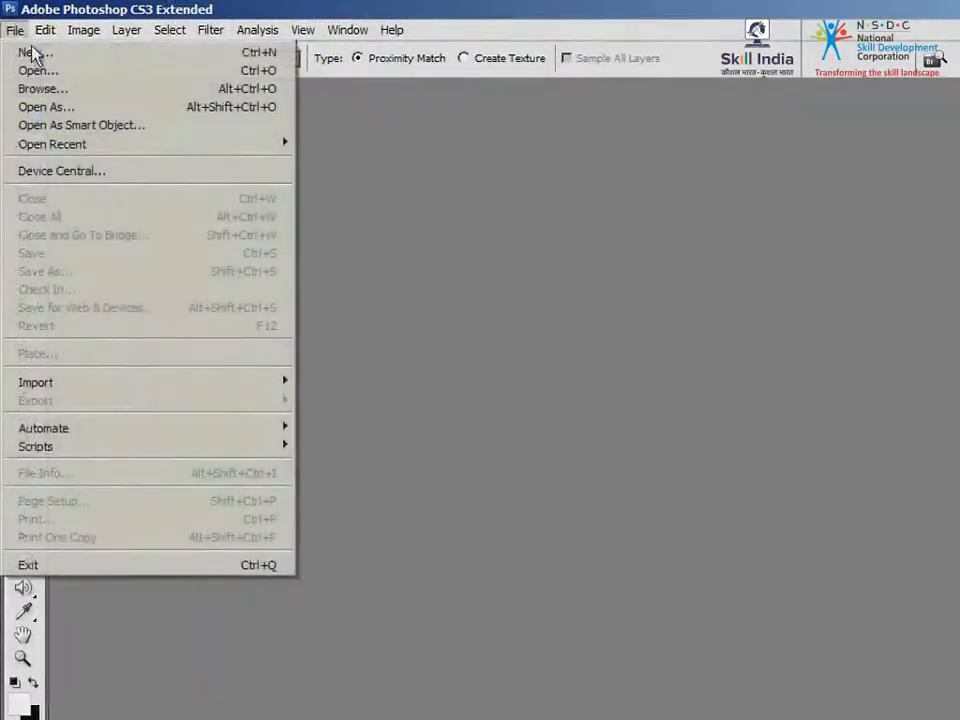
{"action": "left_click", "coordinate": [79, 58]}
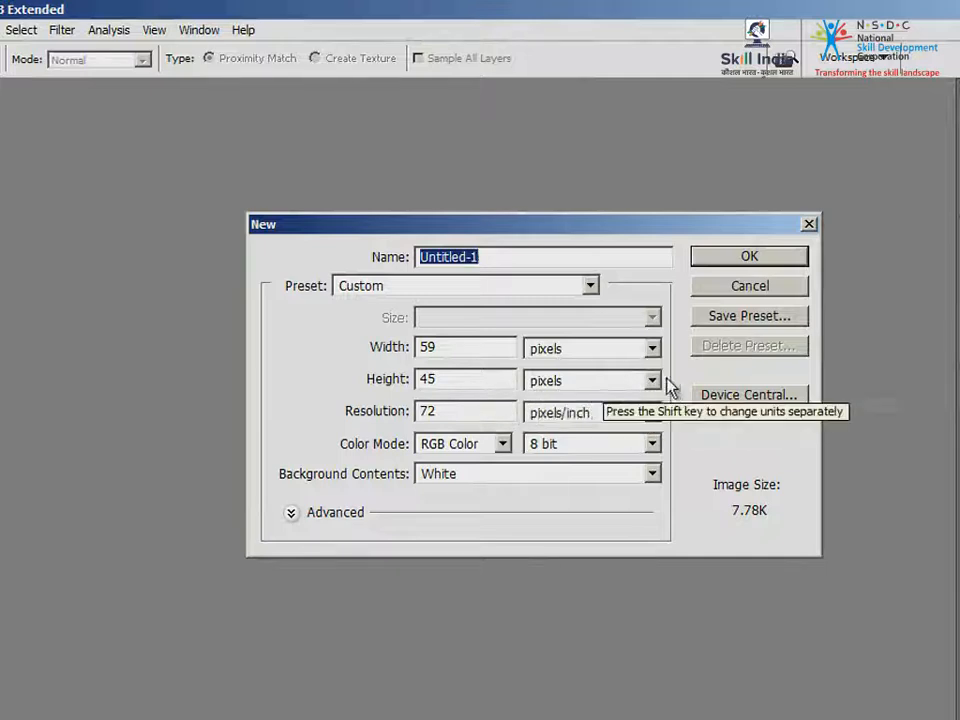
{"action": "left_click", "coordinate": [652, 350]}
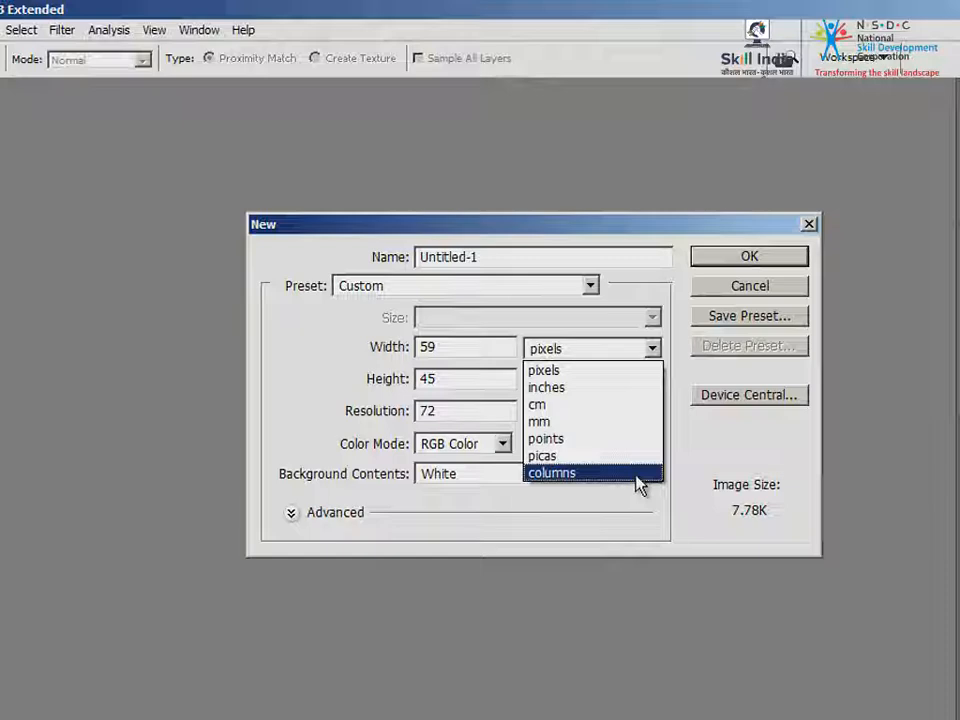
{"action": "left_click", "coordinate": [648, 372]}
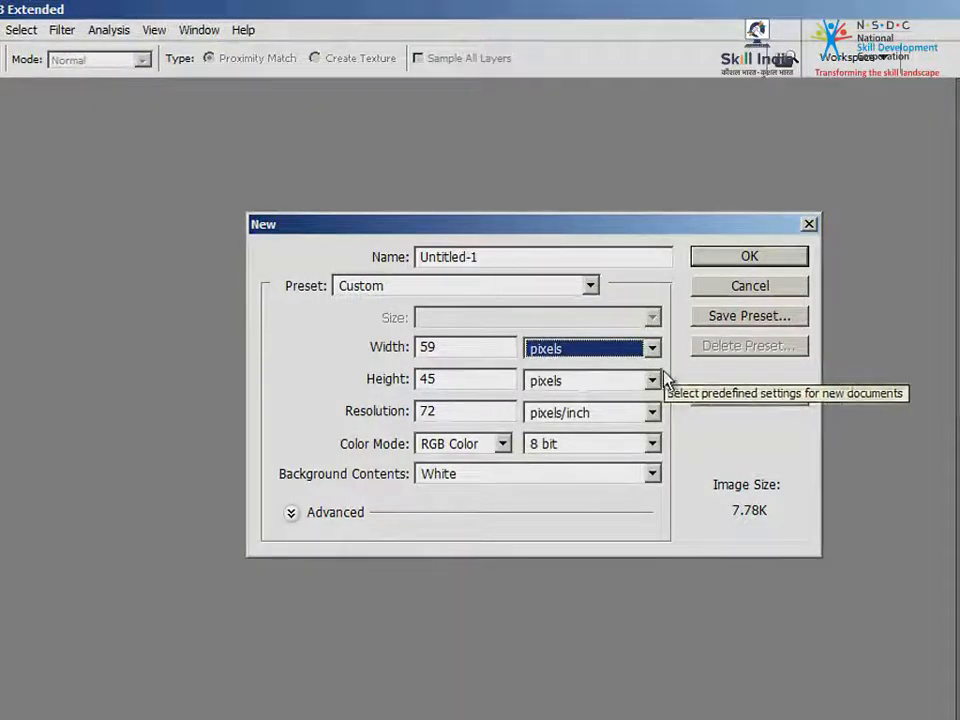
{"action": "left_click", "coordinate": [659, 384]}
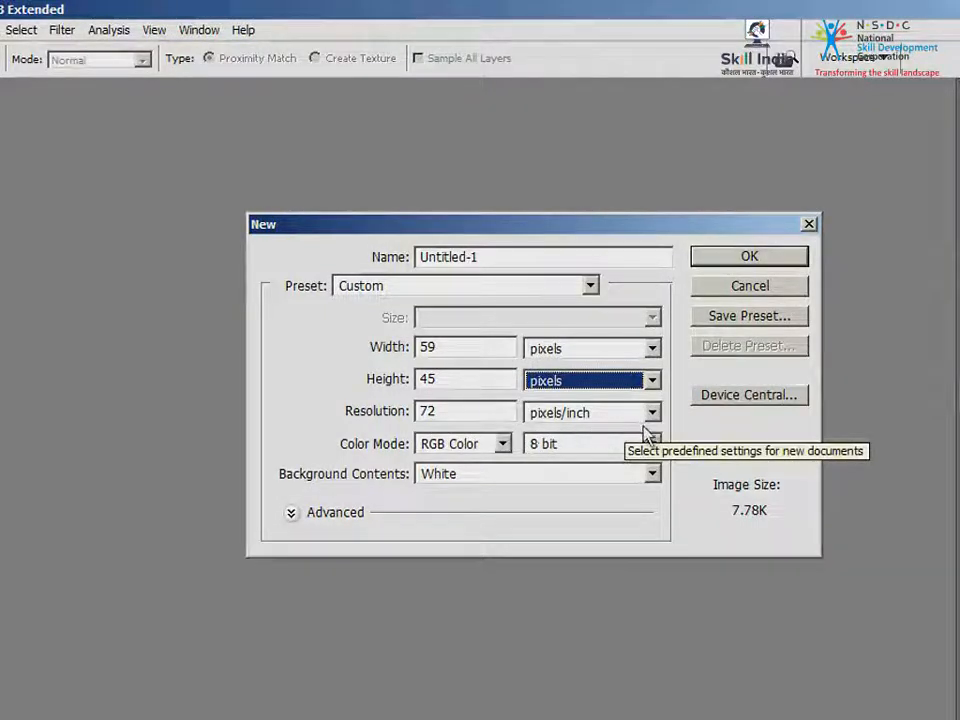
Step: Create the document in RGB Color at 8 bit with White background contents, and close it again
{"action": "left_click", "coordinate": [506, 449]}
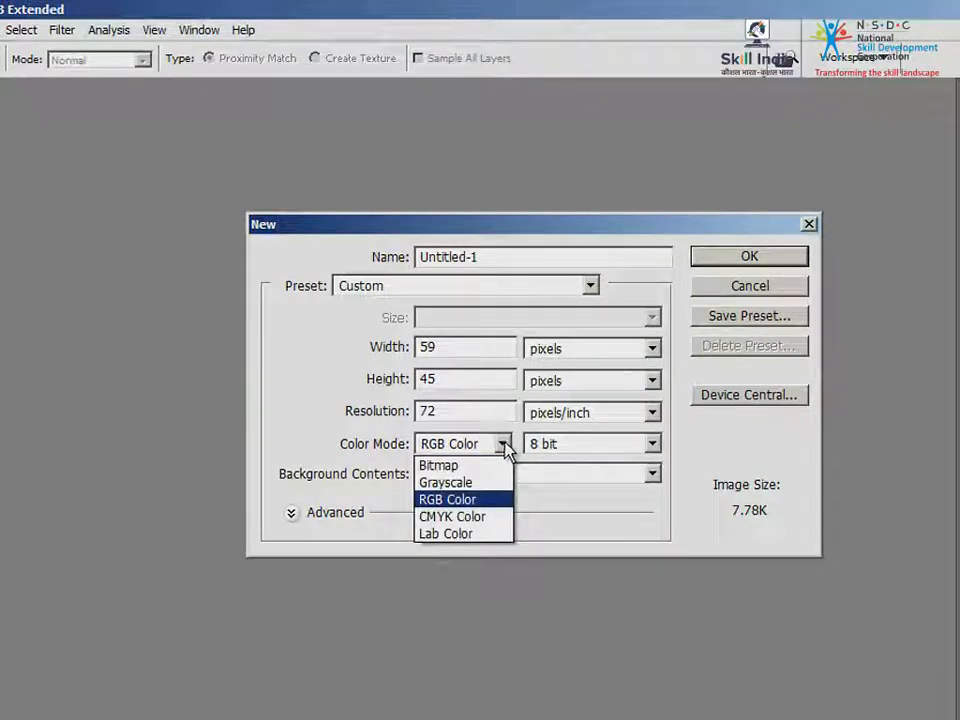
{"action": "left_click", "coordinate": [506, 500]}
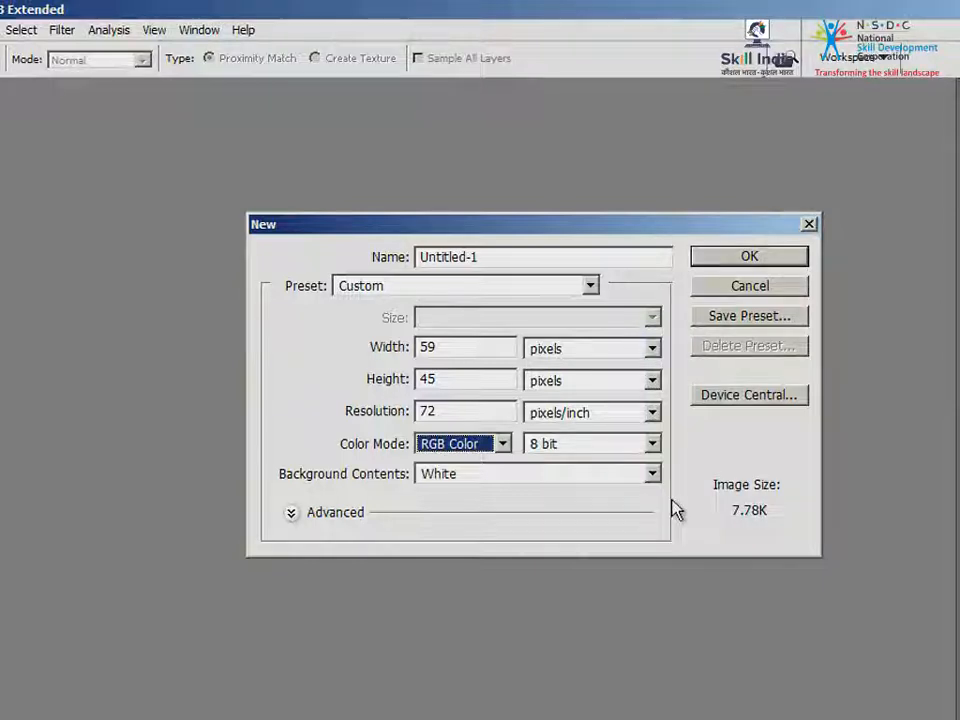
{"action": "left_click", "coordinate": [652, 445]}
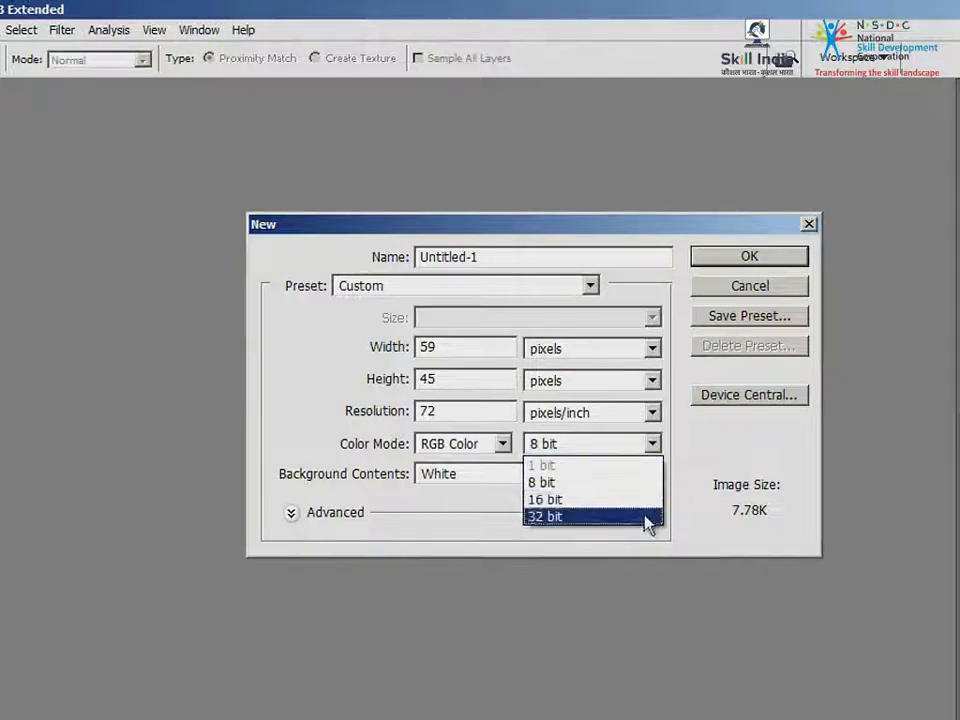
{"action": "left_click", "coordinate": [652, 484]}
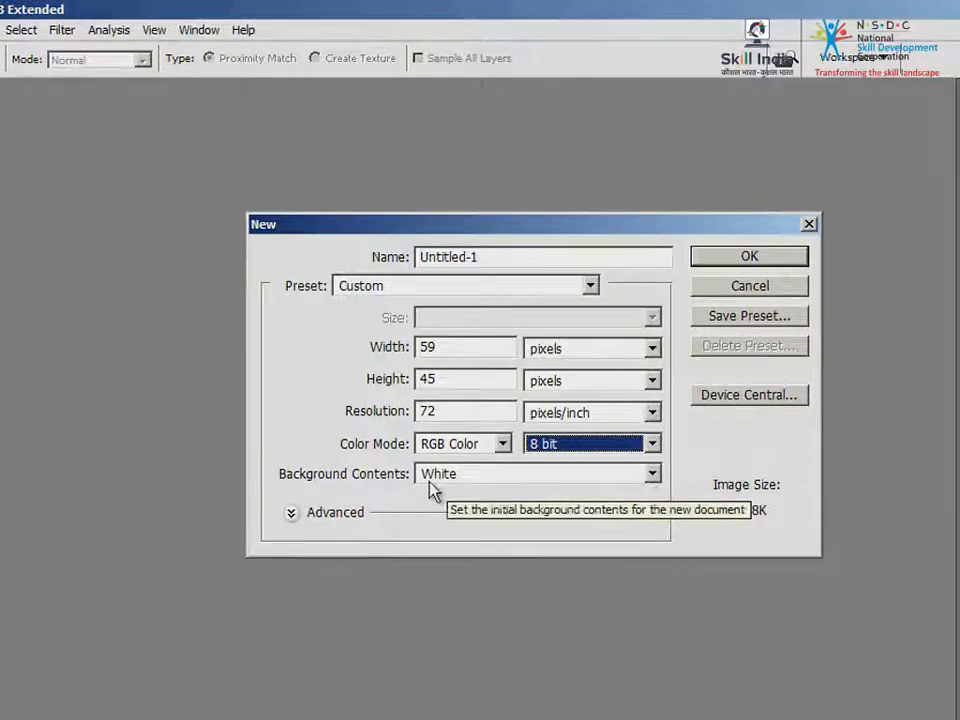
{"action": "left_click", "coordinate": [653, 474]}
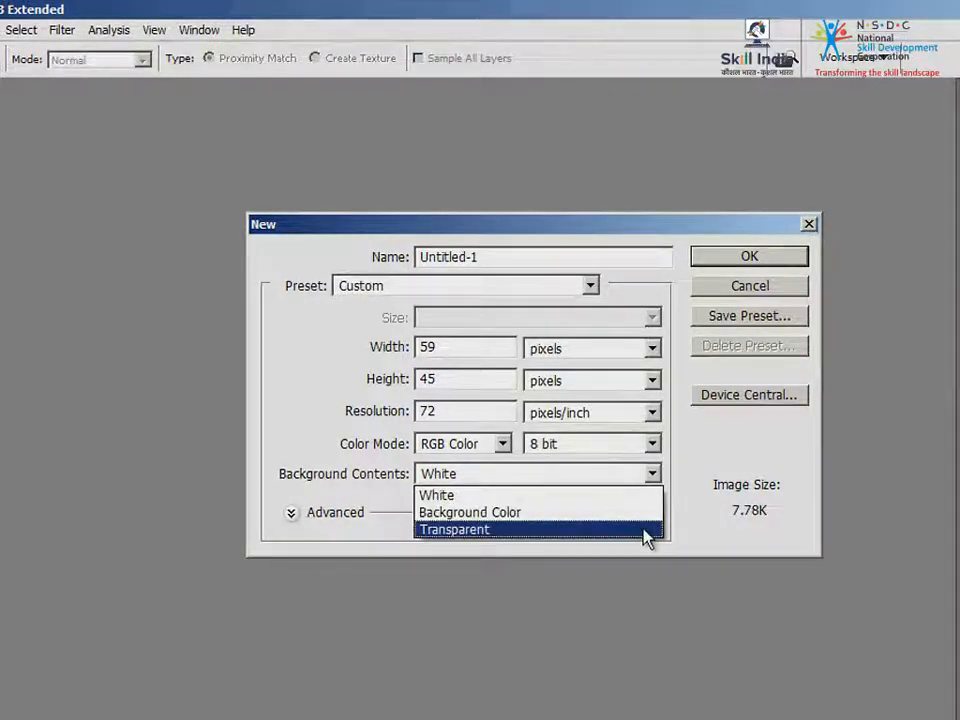
{"action": "left_click", "coordinate": [640, 496]}
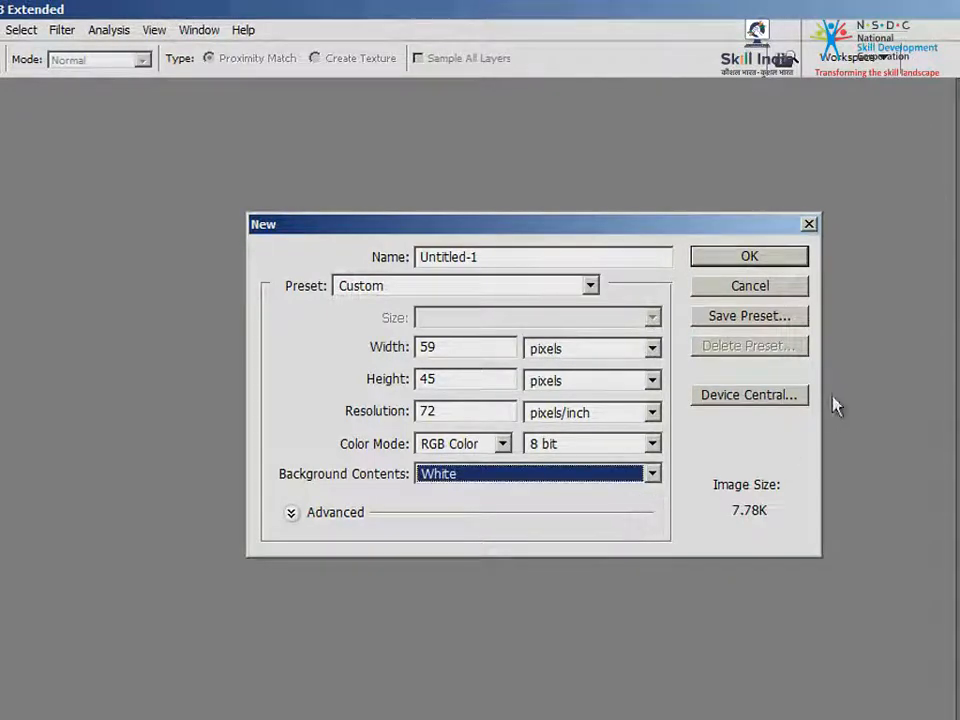
{"action": "left_click", "coordinate": [803, 262]}
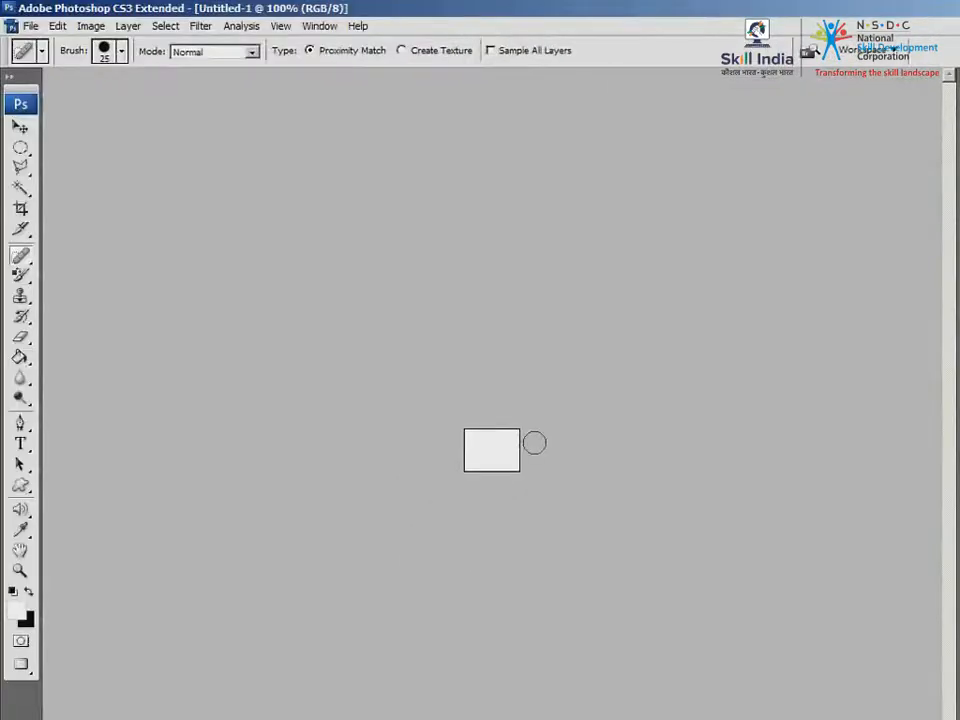
{"action": "left_click", "coordinate": [31, 25]}
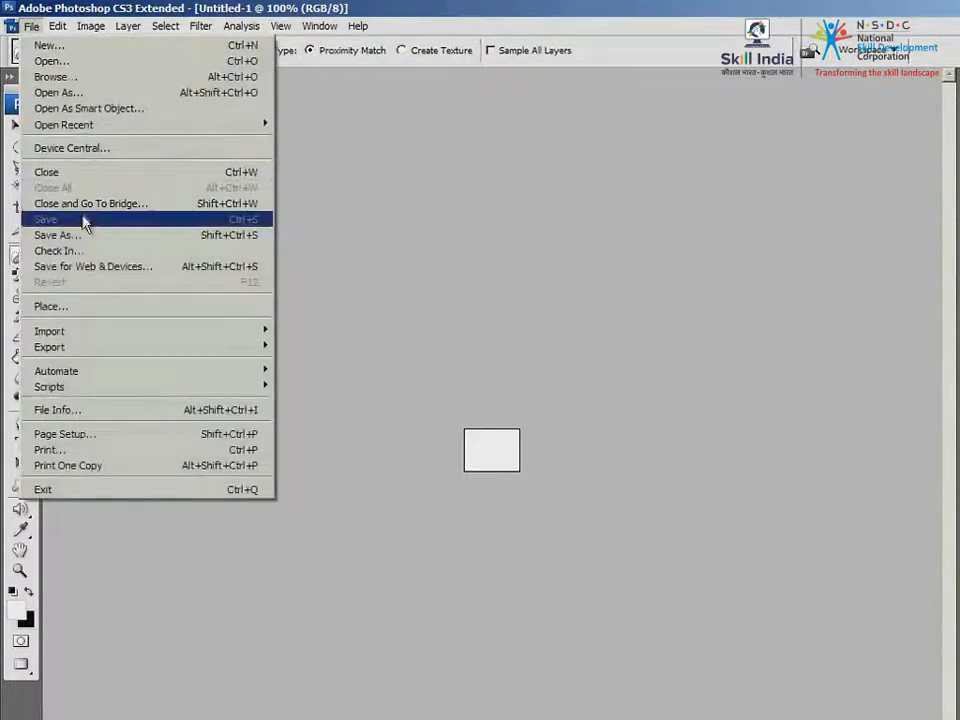
{"action": "left_click", "coordinate": [199, 179]}
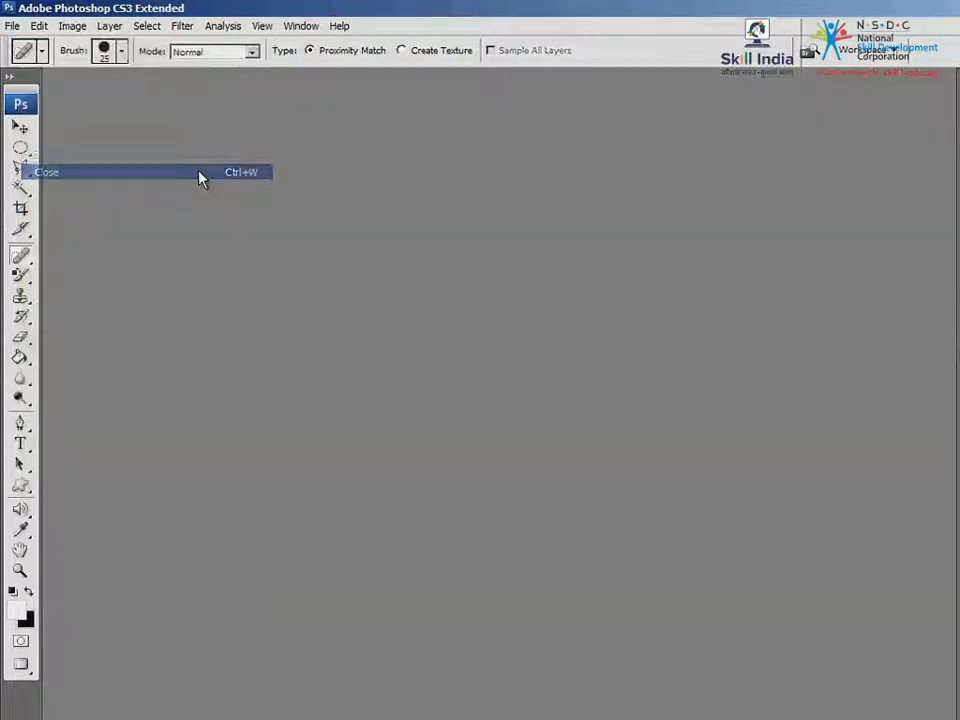
Step: Create a new document 640 pixels wide and 480 pixels high
{"action": "left_click", "coordinate": [13, 26]}
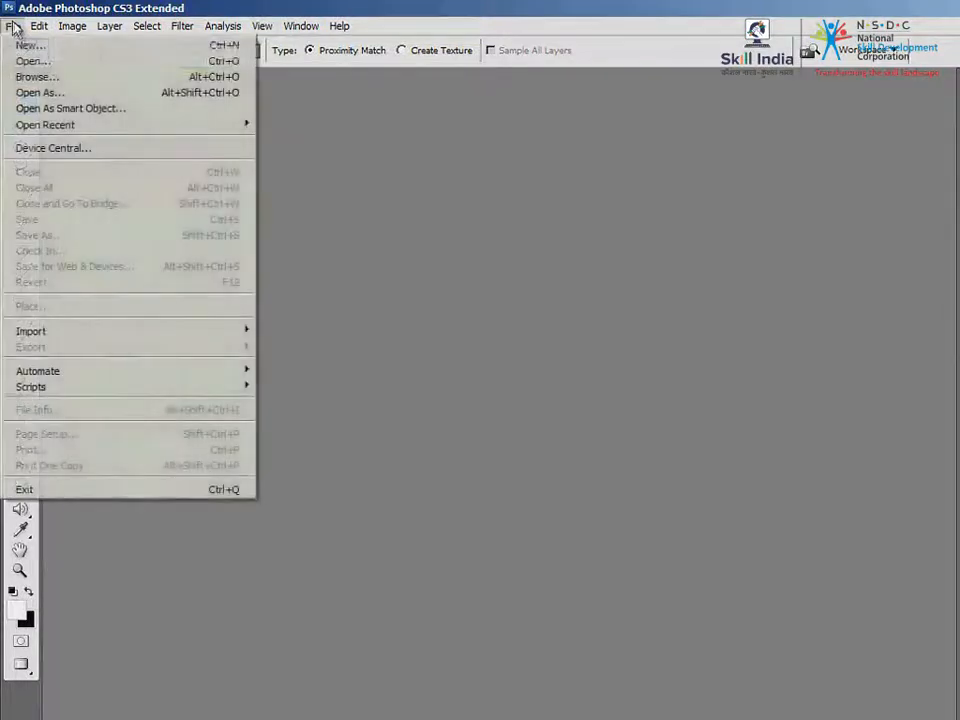
{"action": "left_click", "coordinate": [50, 46]}
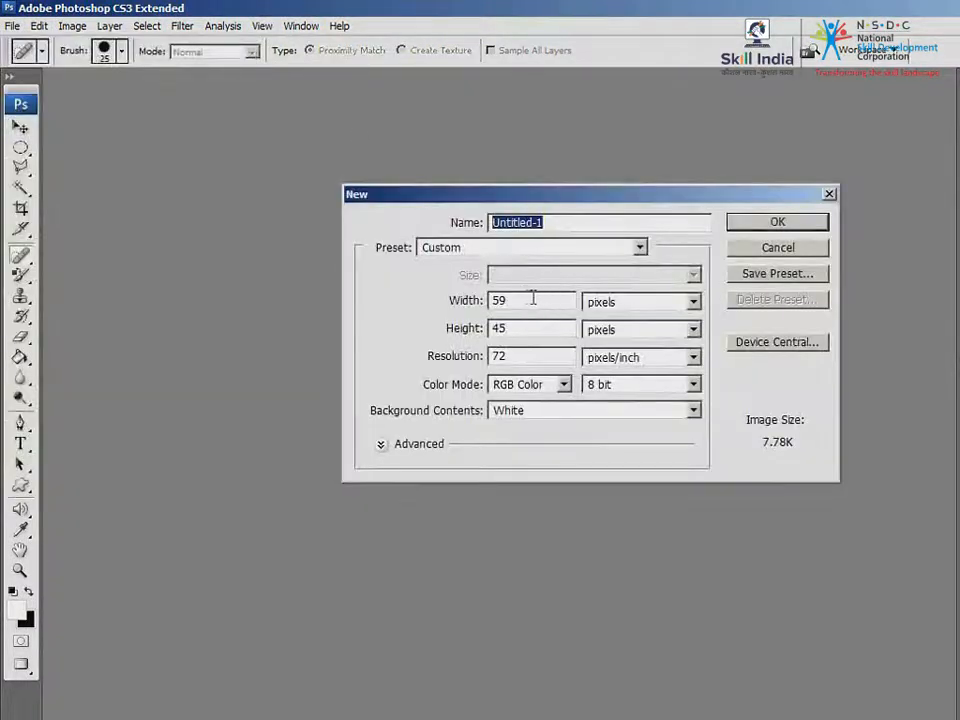
{"action": "double_click", "coordinate": [525, 300]}
{"action": "type", "text": "640"}
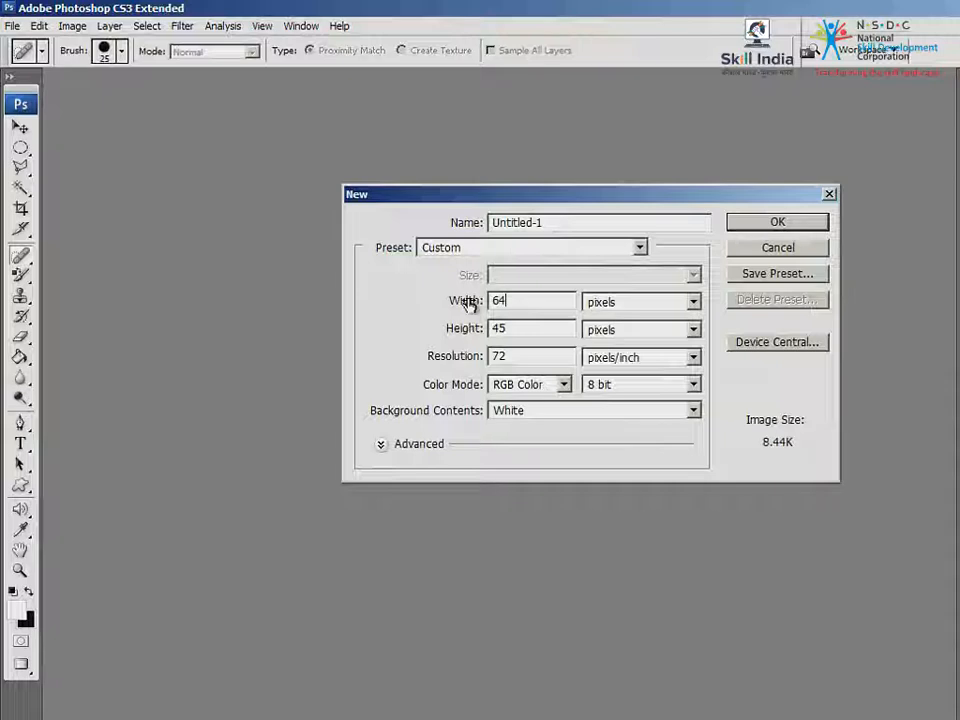
{"action": "double_click", "coordinate": [512, 330]}
{"action": "type", "text": "480"}
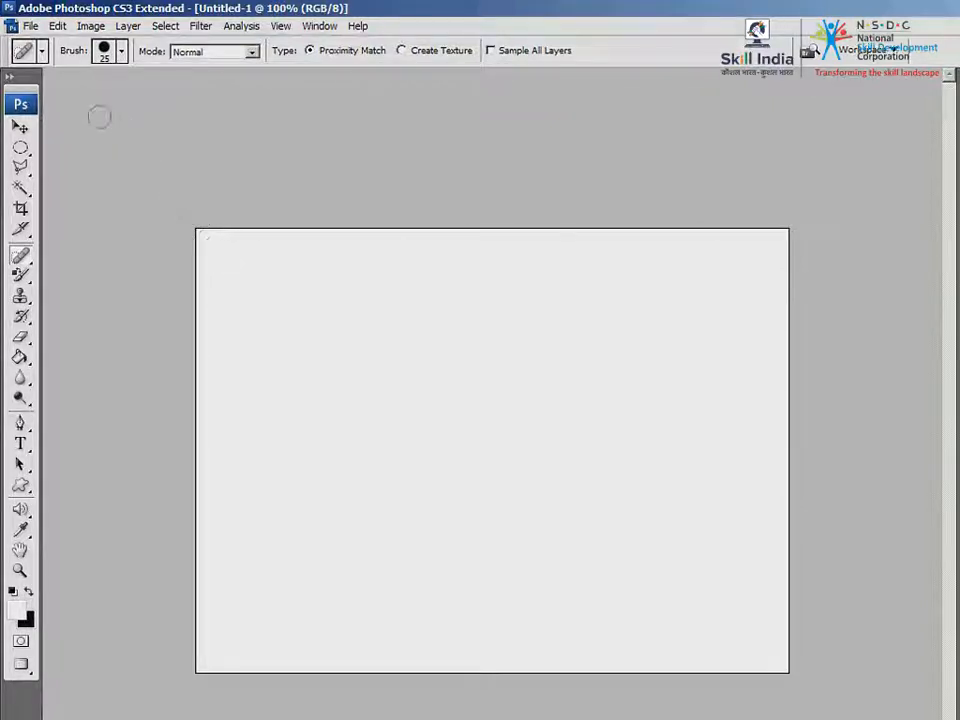
Step: Open the smile_1 image from the Tools folder
{"action": "left_click", "coordinate": [33, 26]}
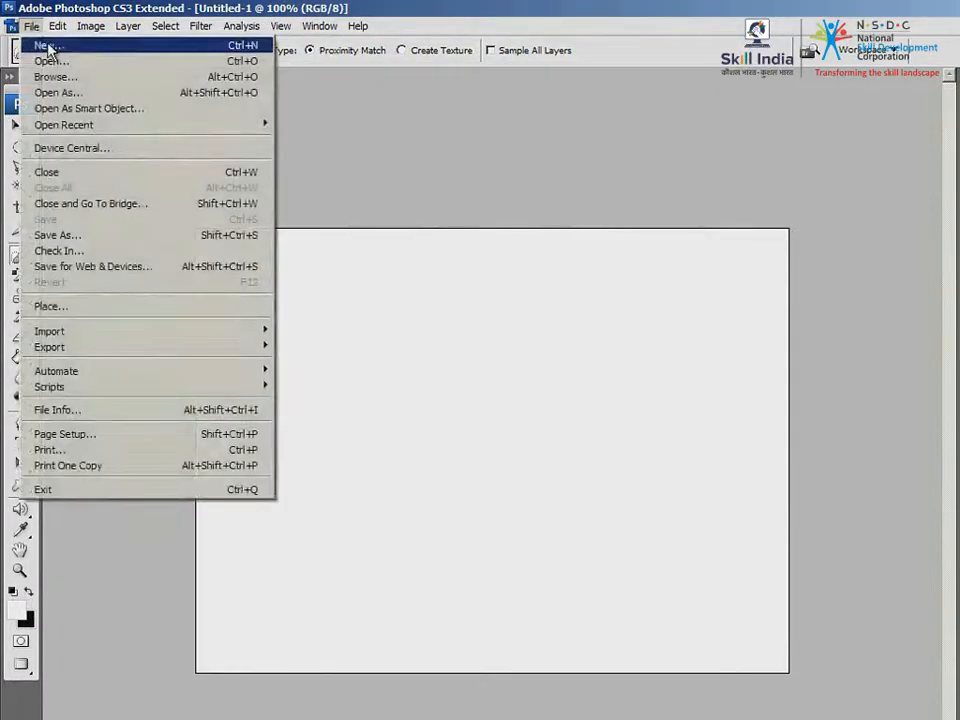
{"action": "left_click", "coordinate": [52, 62]}
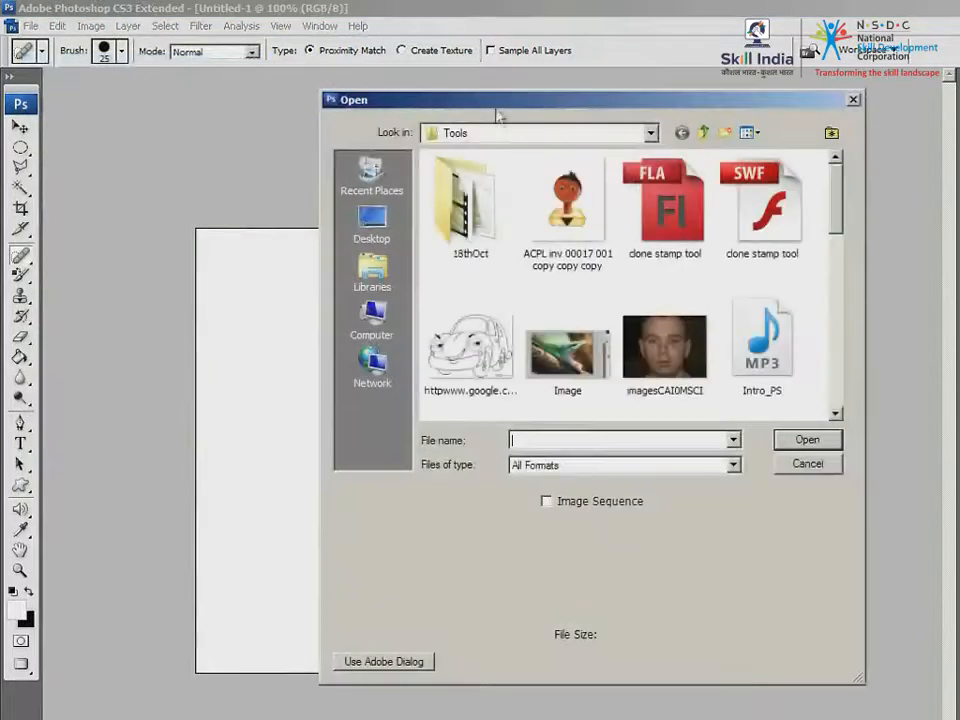
{"action": "left_click_drag", "start_coordinate": [826, 220], "coordinate": [840, 408]}
{"action": "left_click", "coordinate": [470, 362]}
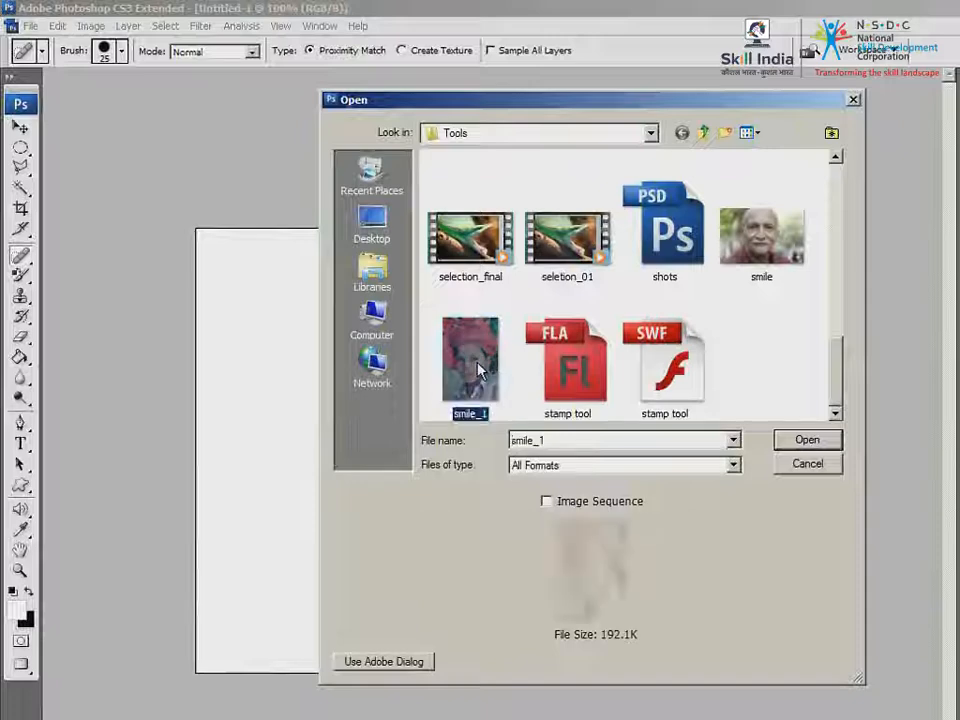
{"action": "left_click", "coordinate": [822, 441]}
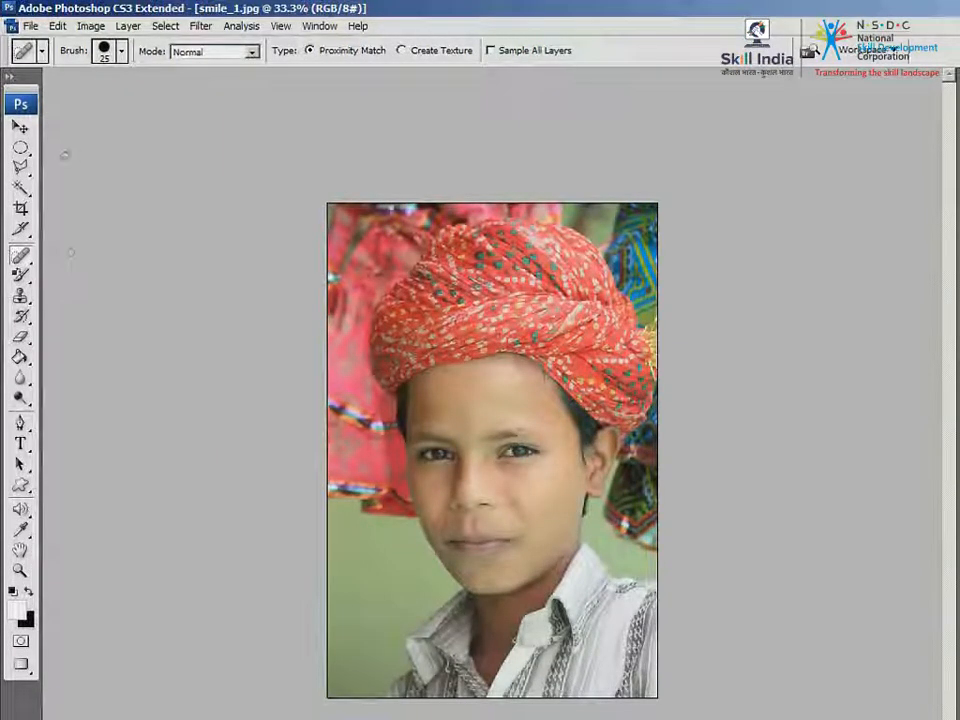
Step: Select a rectangular area across the boy's turban and forehead with the Rectangular Marquee tool
{"action": "left_click", "coordinate": [31, 155]}
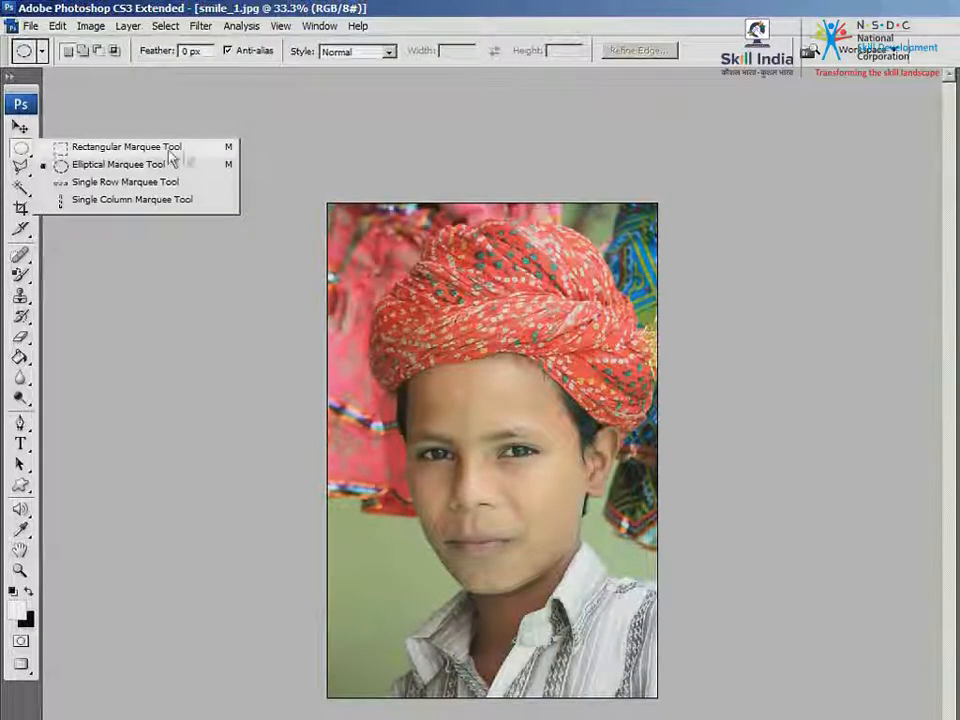
{"action": "left_click", "coordinate": [211, 148]}
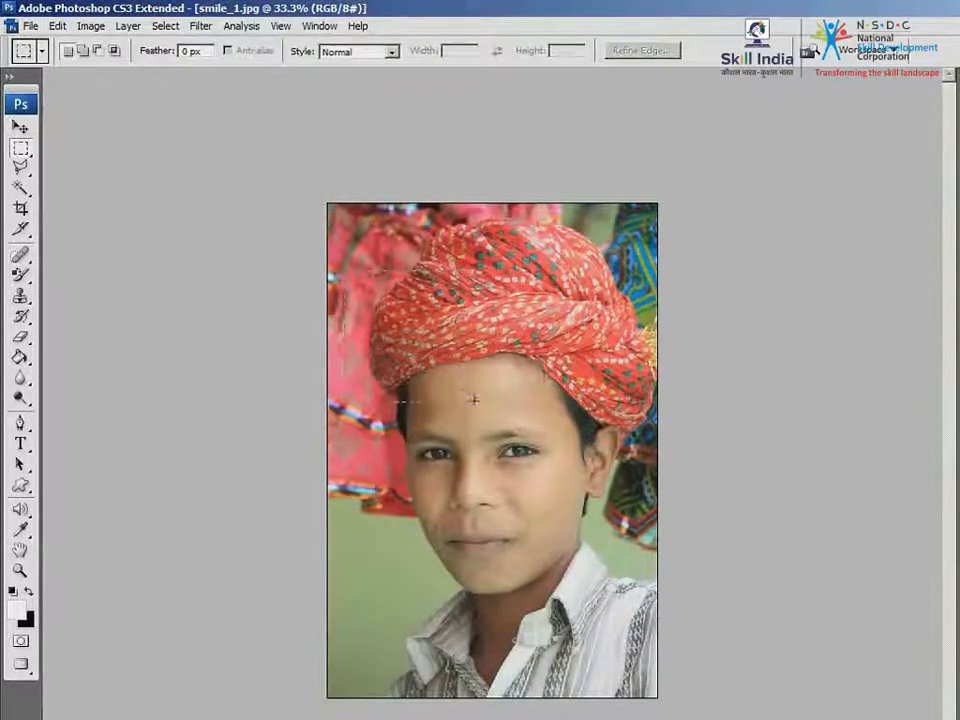
{"action": "left_click_drag", "start_coordinate": [474, 400], "coordinate": [606, 386]}
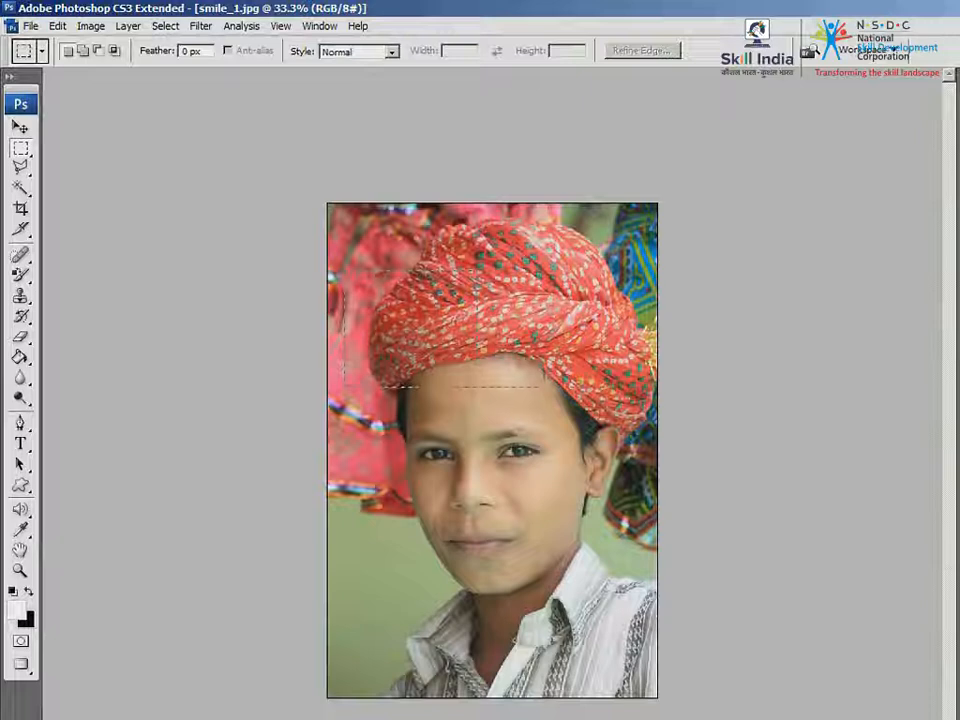
{"action": "left_click_drag", "start_coordinate": [541, 387], "coordinate": [637, 408]}
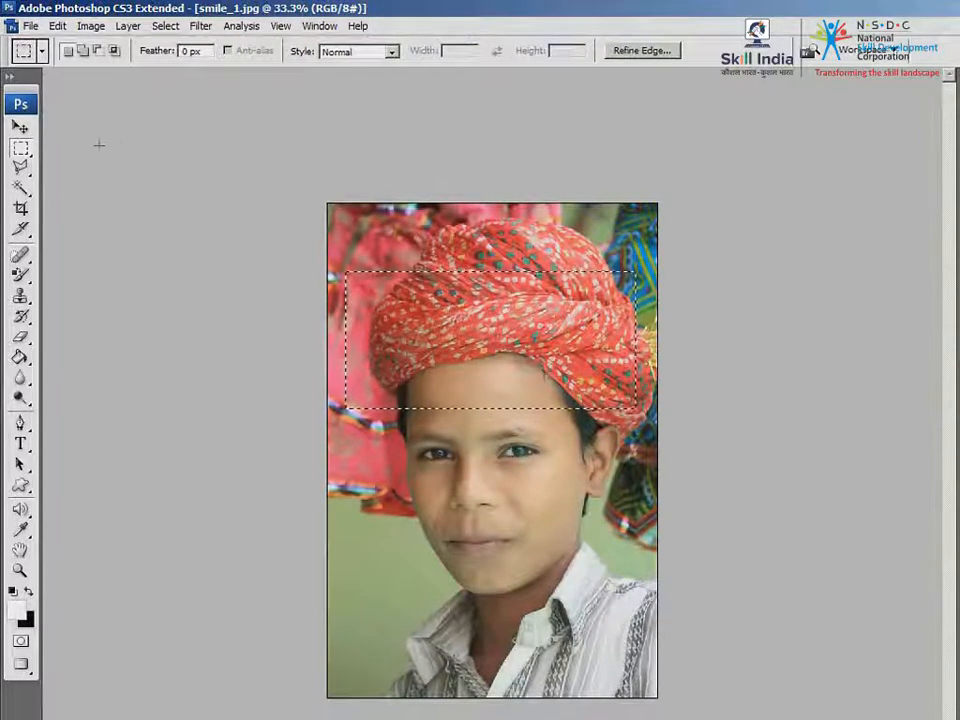
Step: Shift the selected turban area slightly down and to the right with the Move tool, and undo the move
{"action": "left_click", "coordinate": [20, 127]}
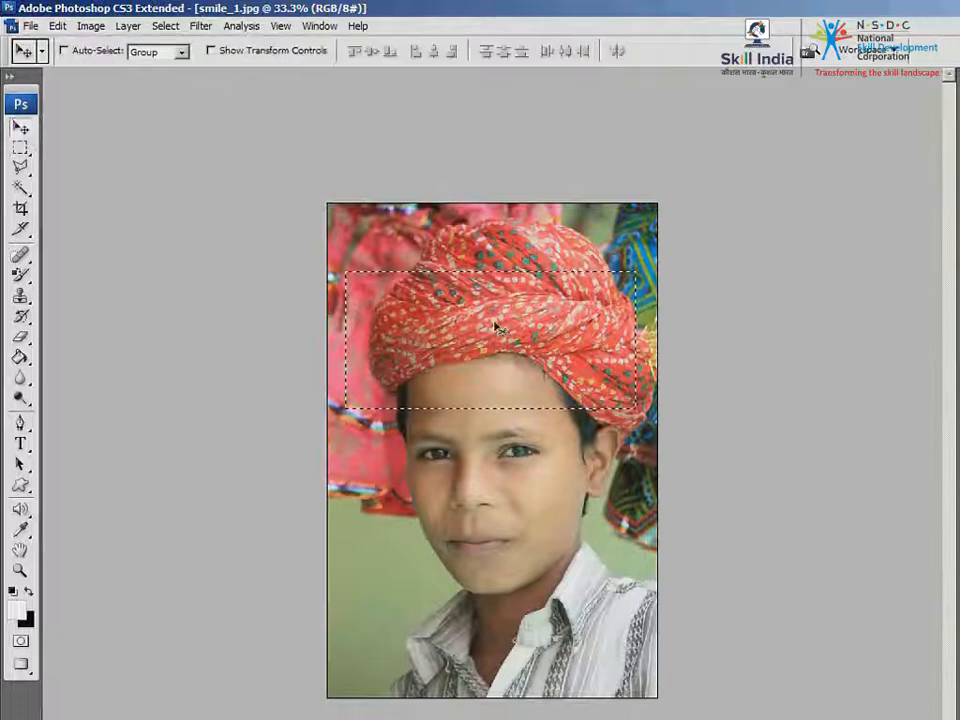
{"action": "left_click_drag", "start_coordinate": [495, 327], "coordinate": [507, 360]}
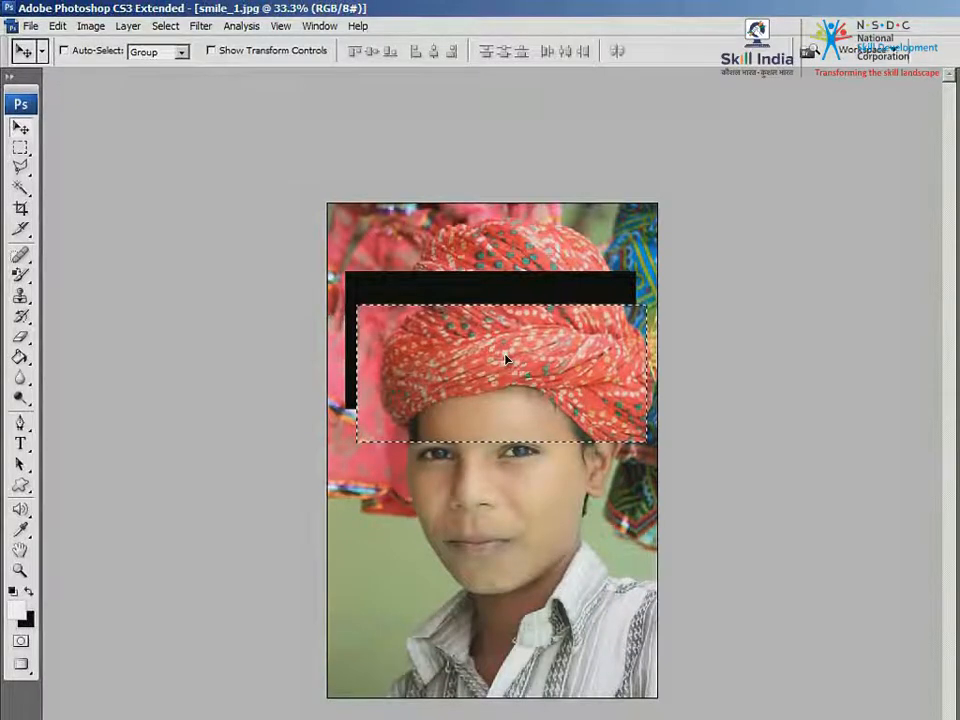
{"action": "left_click", "coordinate": [61, 27]}
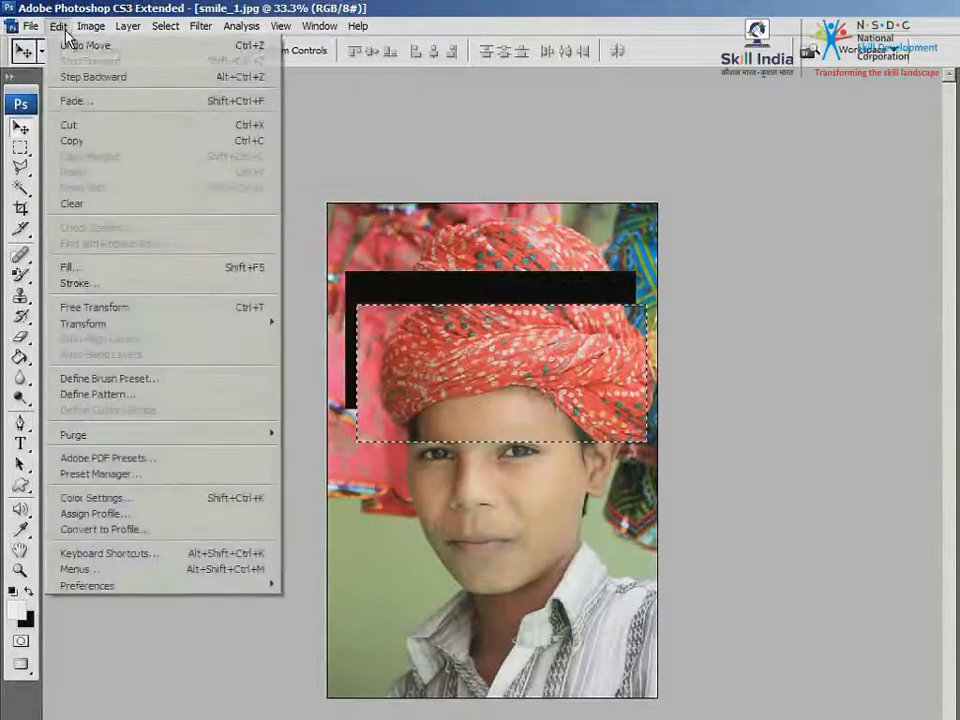
{"action": "left_click", "coordinate": [128, 46]}
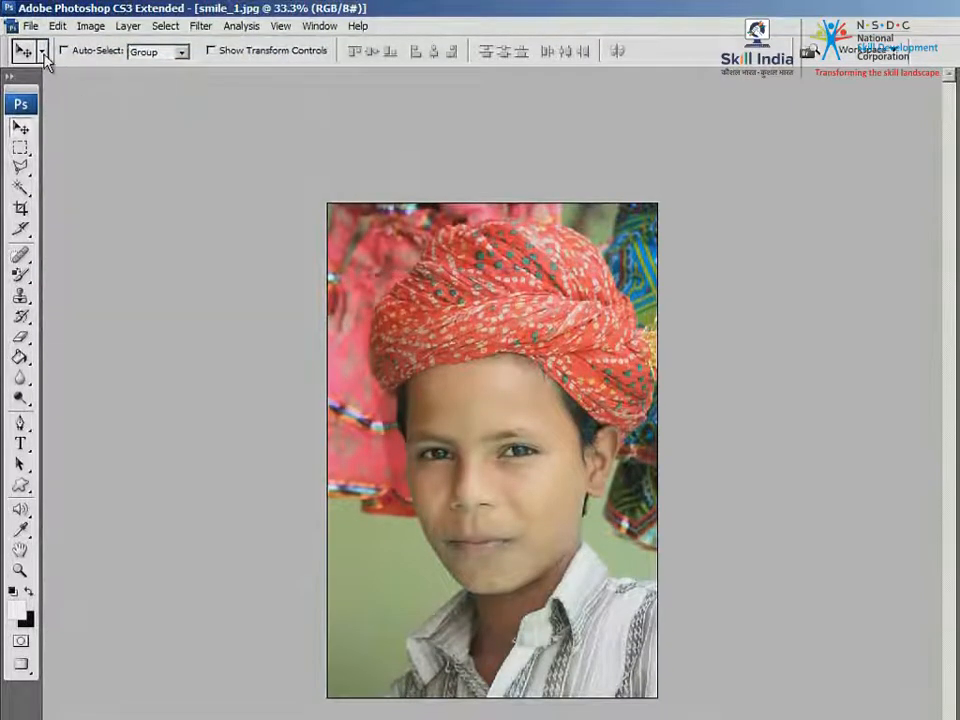
Step: Select an elliptical area around the boy's face with the Elliptical Marquee tool, and deselect it
{"action": "left_click", "coordinate": [29, 155]}
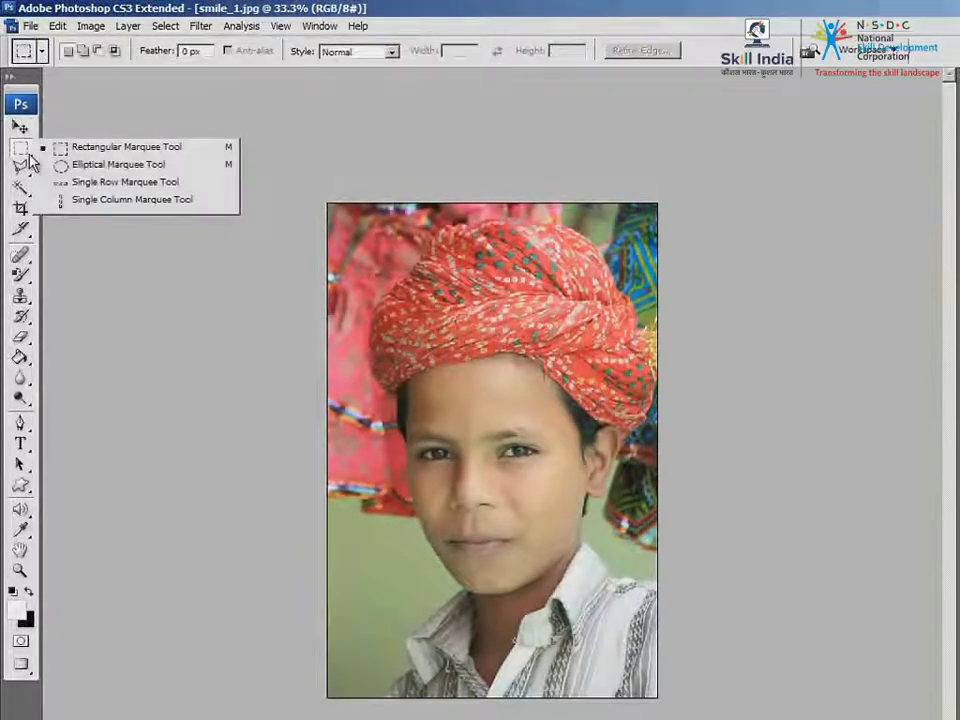
{"action": "left_click", "coordinate": [117, 165]}
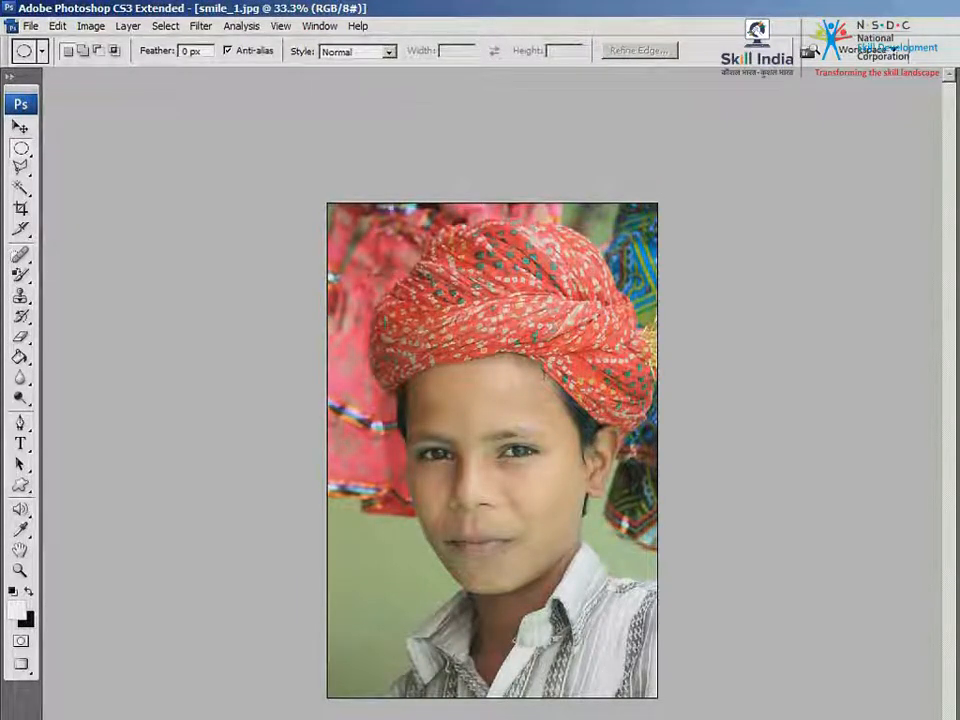
{"action": "left_click_drag", "start_coordinate": [378, 318], "coordinate": [609, 568]}
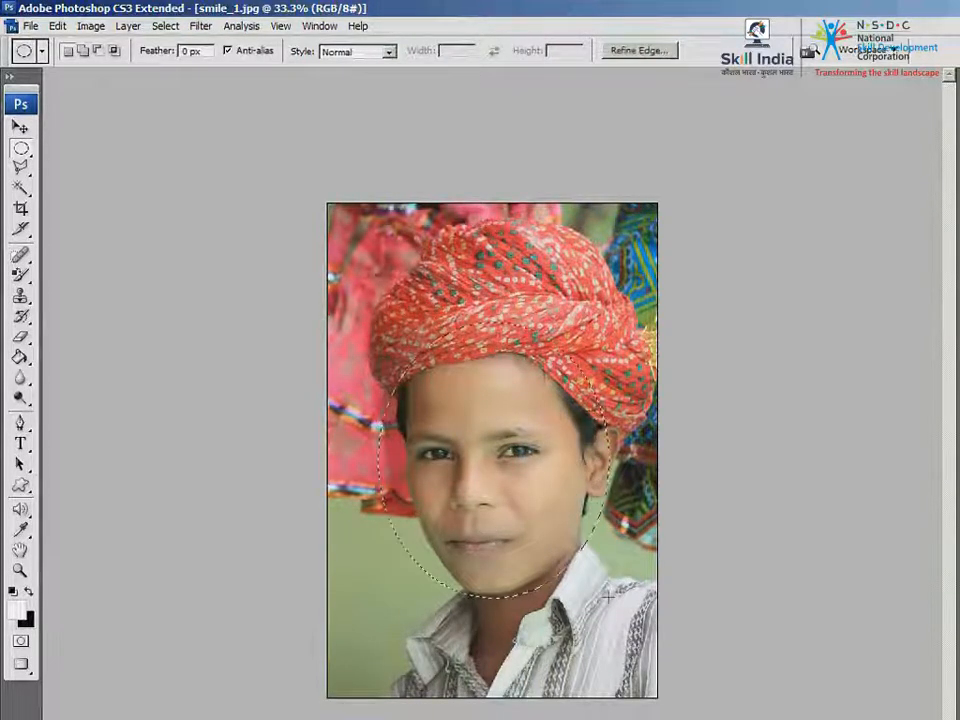
{"action": "left_click", "coordinate": [519, 468]}
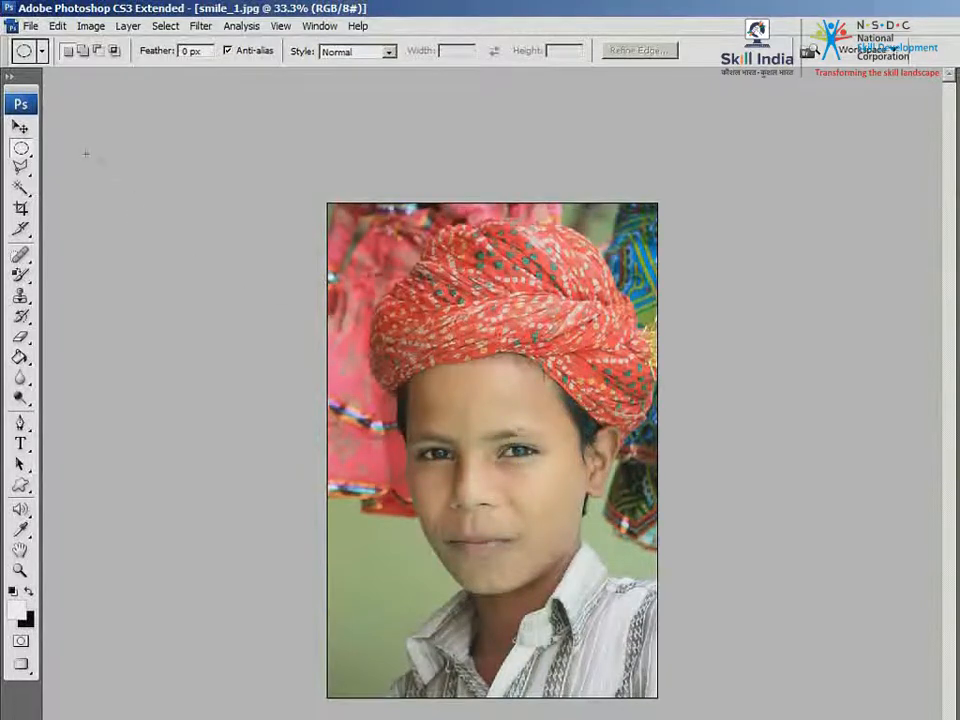
Step: Select a single pixel row across the boy's chin with the Single Row Marquee tool, and deselect it
{"action": "left_click", "coordinate": [31, 156]}
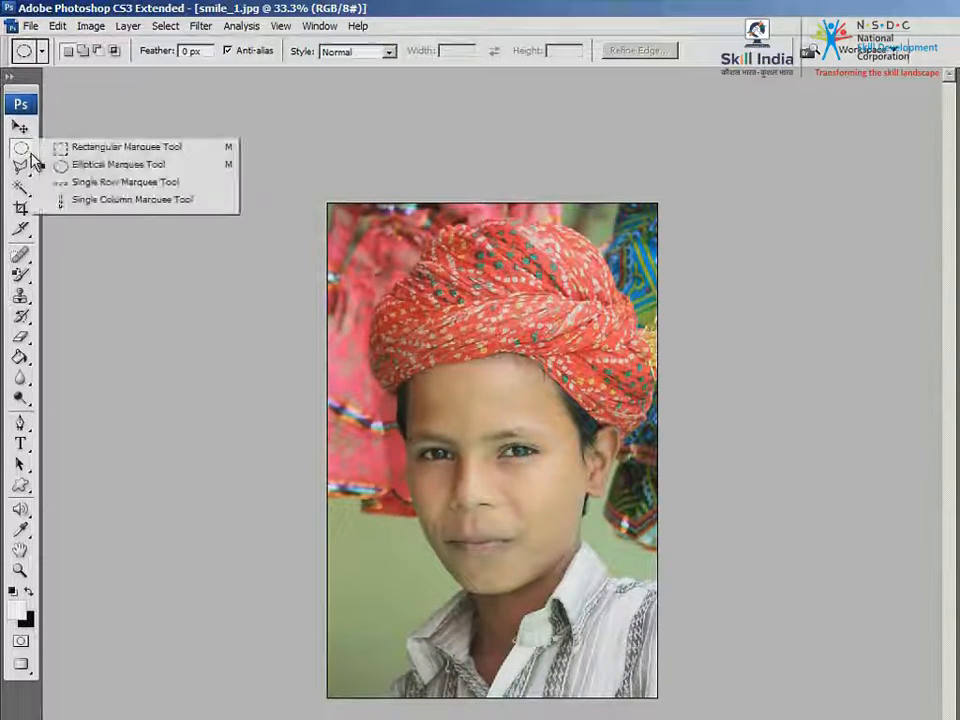
{"action": "left_click", "coordinate": [204, 185]}
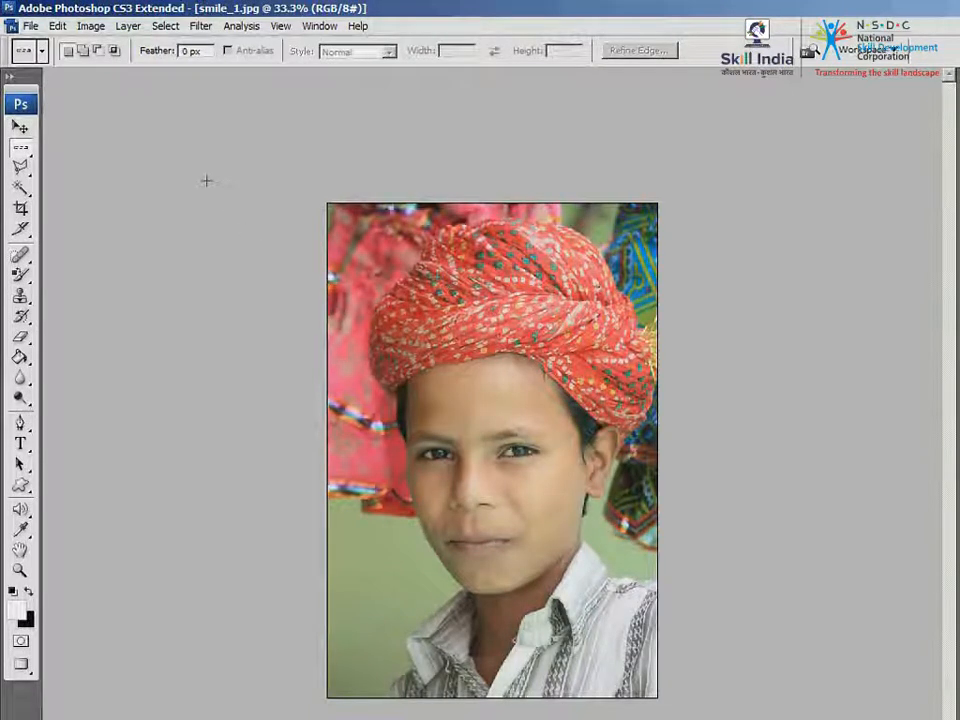
{"action": "left_click_drag", "start_coordinate": [430, 440], "coordinate": [436, 562]}
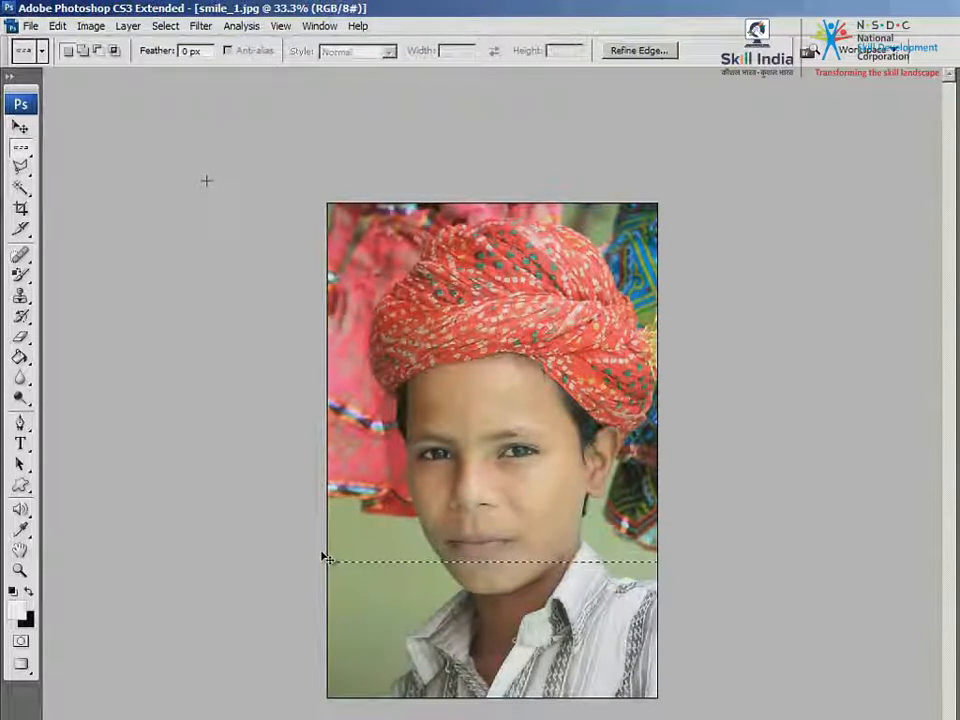
{"action": "key", "text": "ctrl+d"}
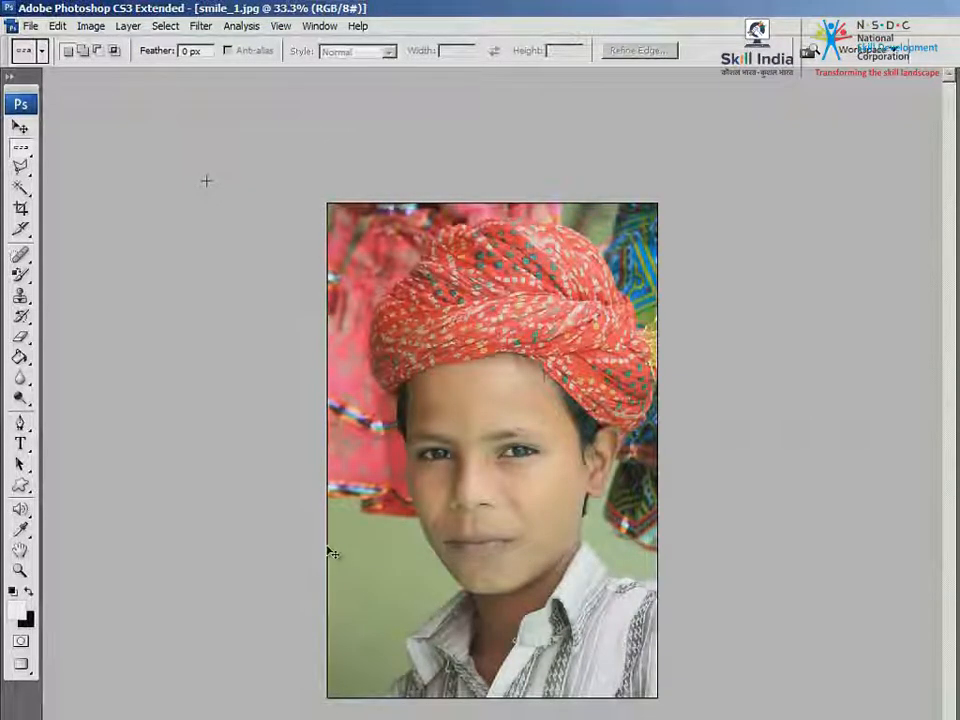
Step: In the blank Untitled-1 document, select a single pixel row across the lower part and stroke it in black, 1 px wide
{"action": "key", "text": "ctrl+Tab"}
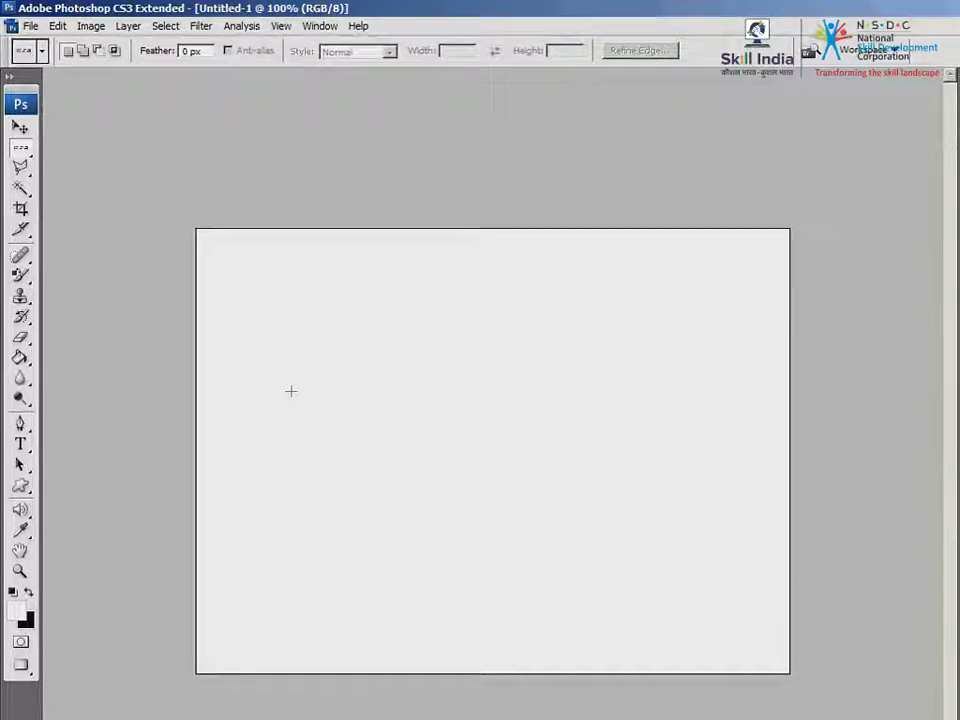
{"action": "left_click_drag", "start_coordinate": [295, 236], "coordinate": [299, 567]}
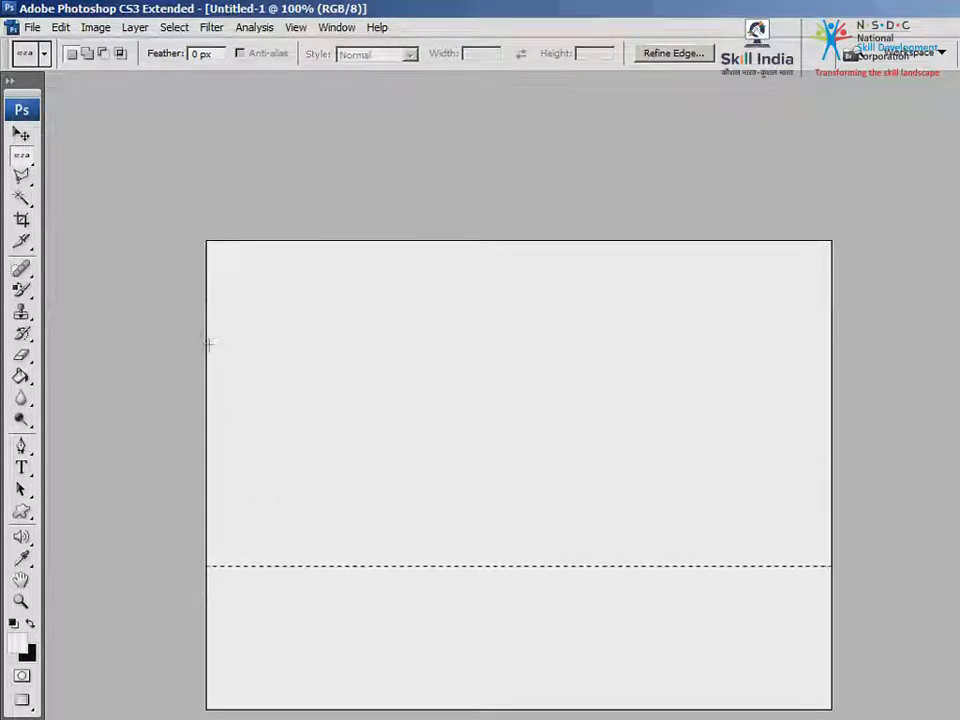
{"action": "left_click", "coordinate": [60, 28]}
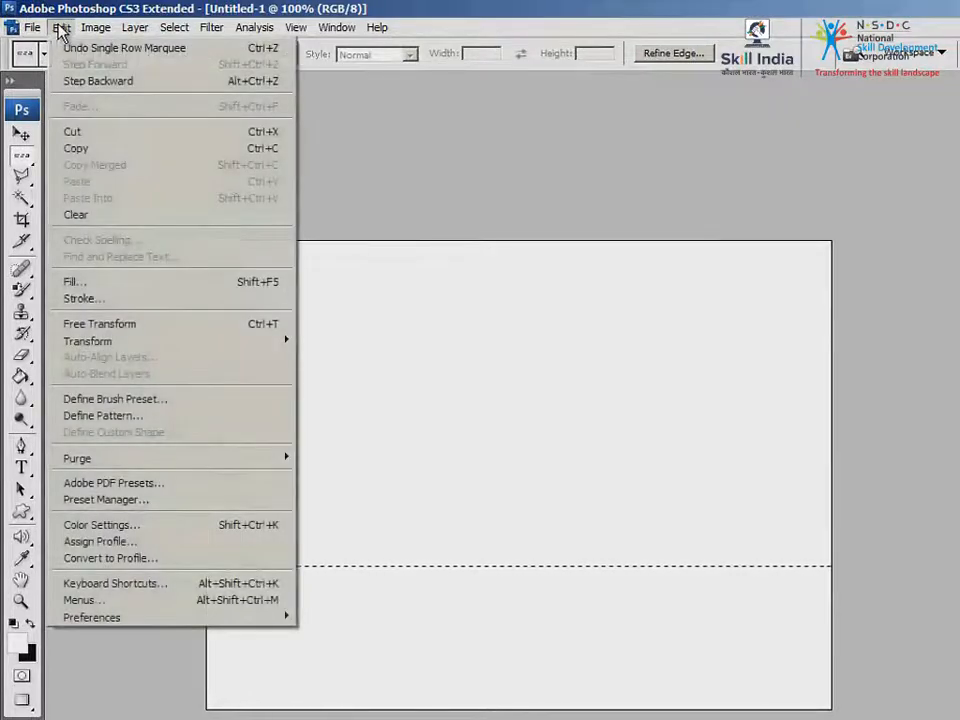
{"action": "left_click", "coordinate": [148, 308]}
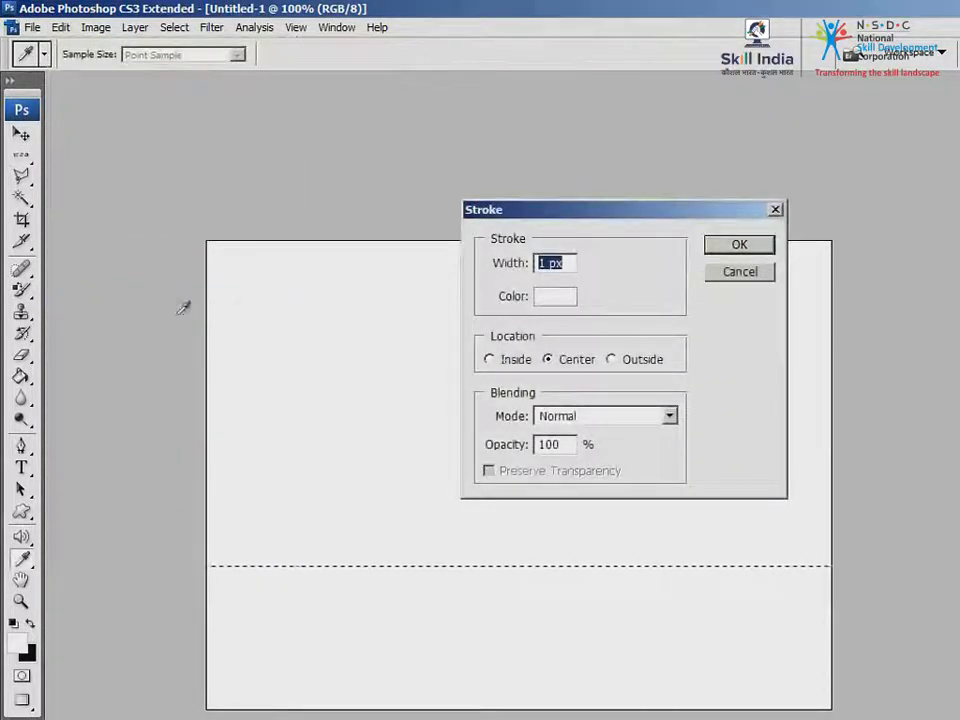
{"action": "left_click", "coordinate": [547, 299]}
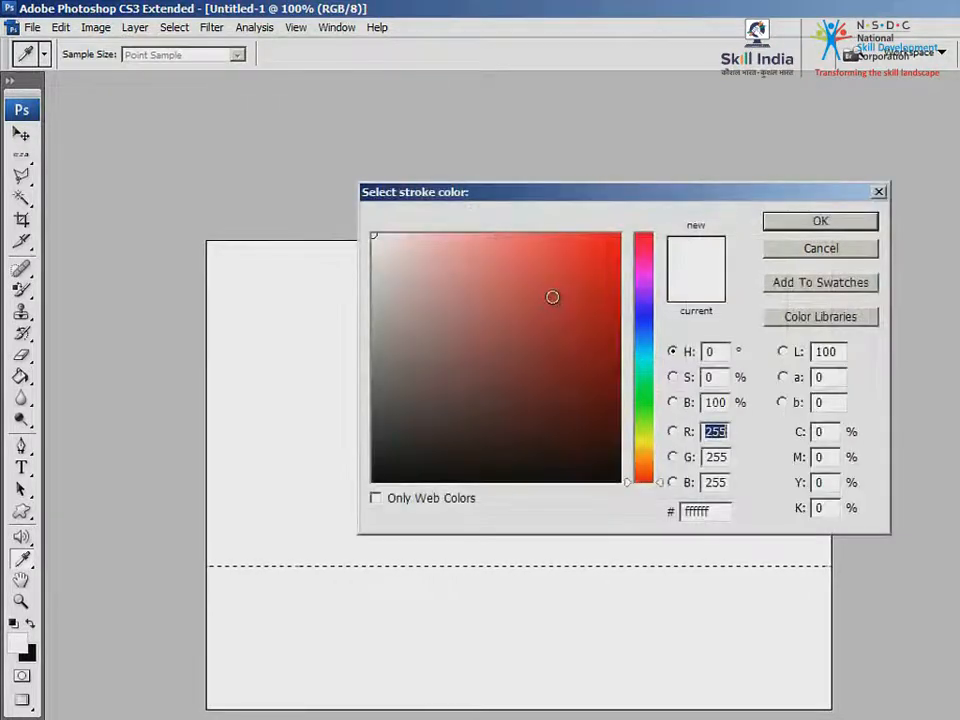
{"action": "left_click_drag", "start_coordinate": [394, 459], "coordinate": [361, 484]}
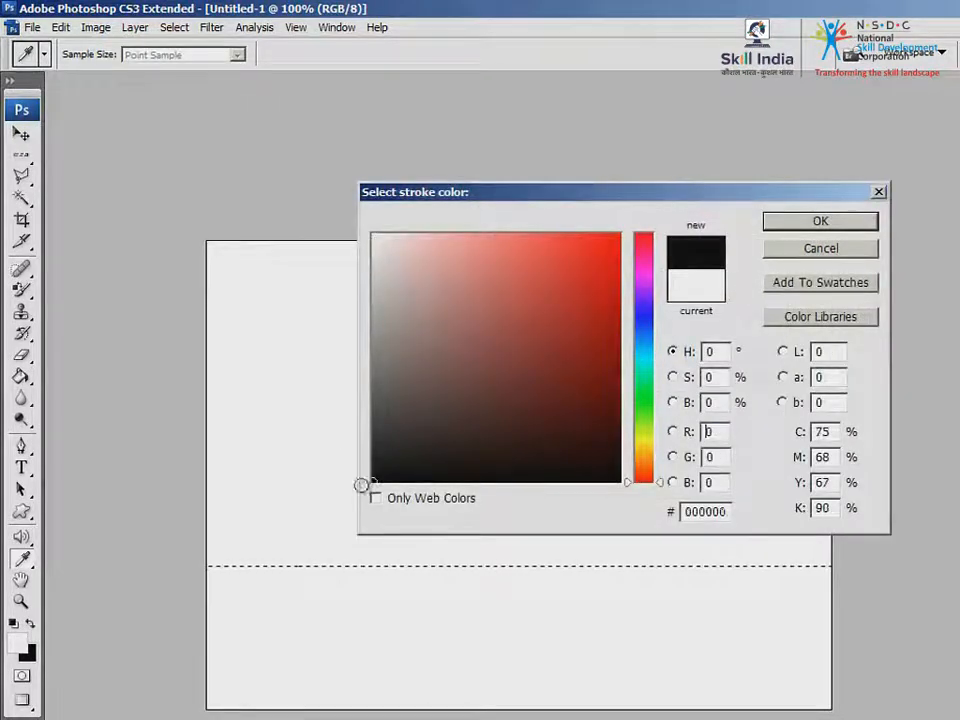
{"action": "left_click", "coordinate": [808, 226]}
{"action": "left_click", "coordinate": [736, 245]}
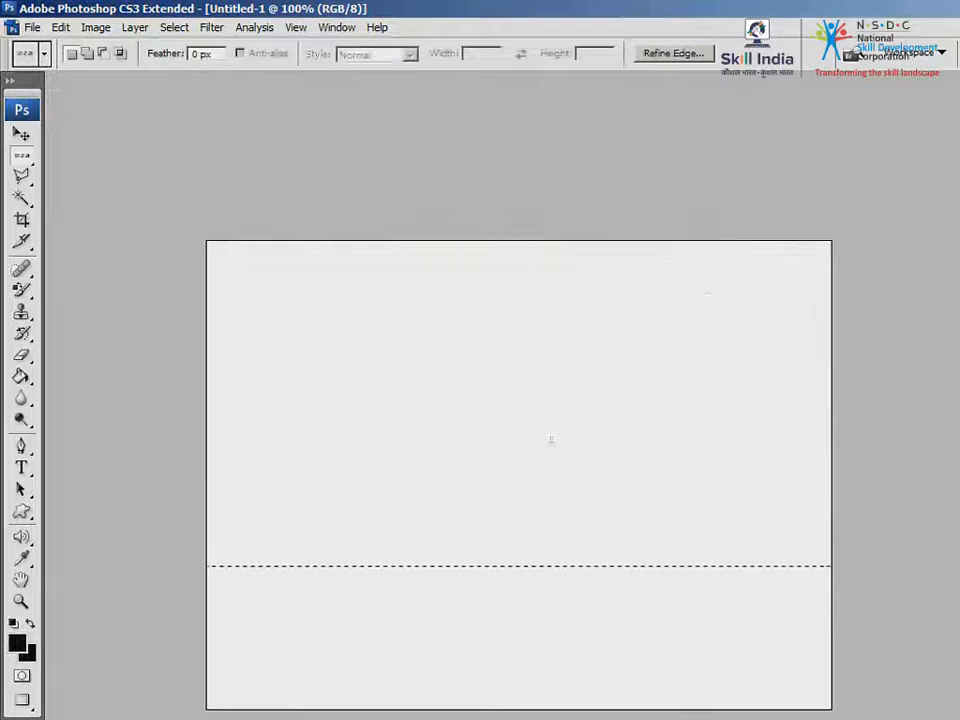
{"action": "key", "text": "ctrl+d"}
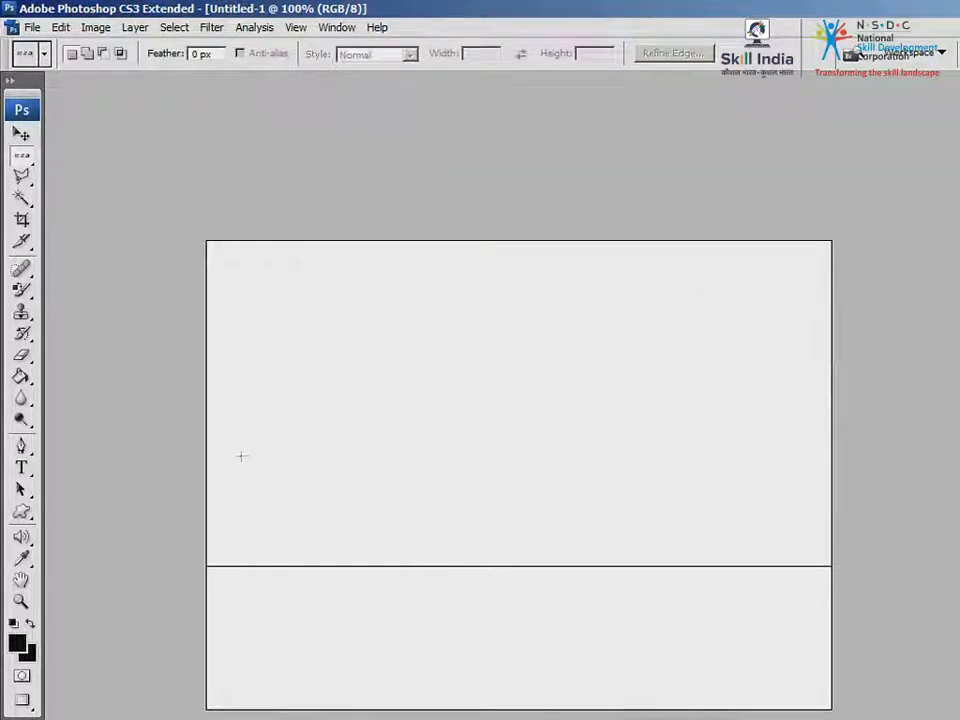
Step: Select a single pixel column near the canvas's left edge and apply a 3 px black stroke to it
{"action": "right_click", "coordinate": [30, 163]}
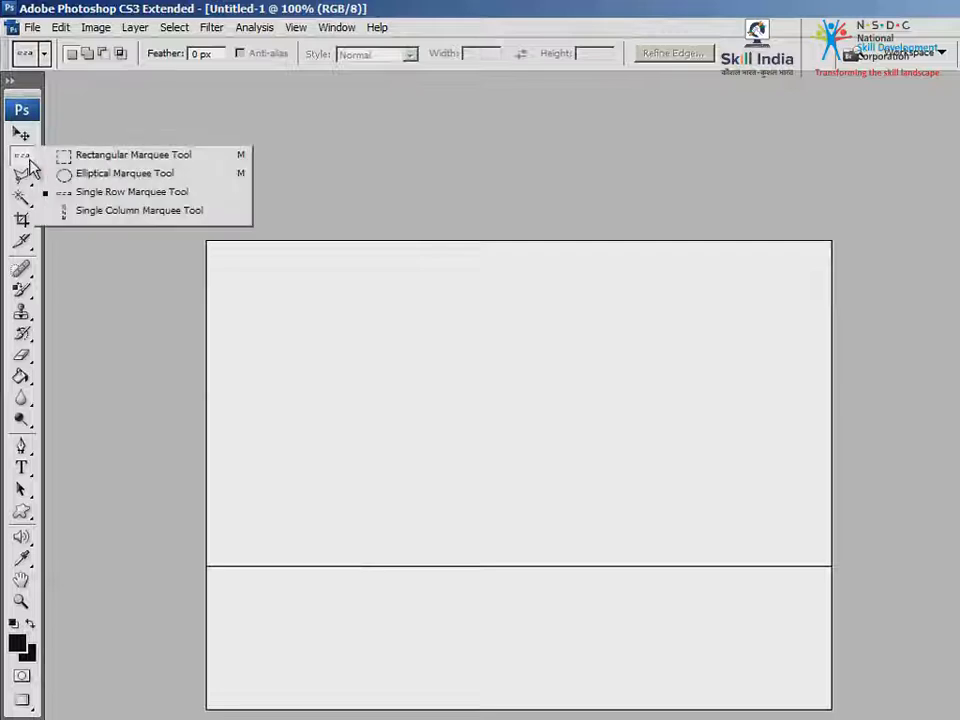
{"action": "left_click", "coordinate": [116, 211]}
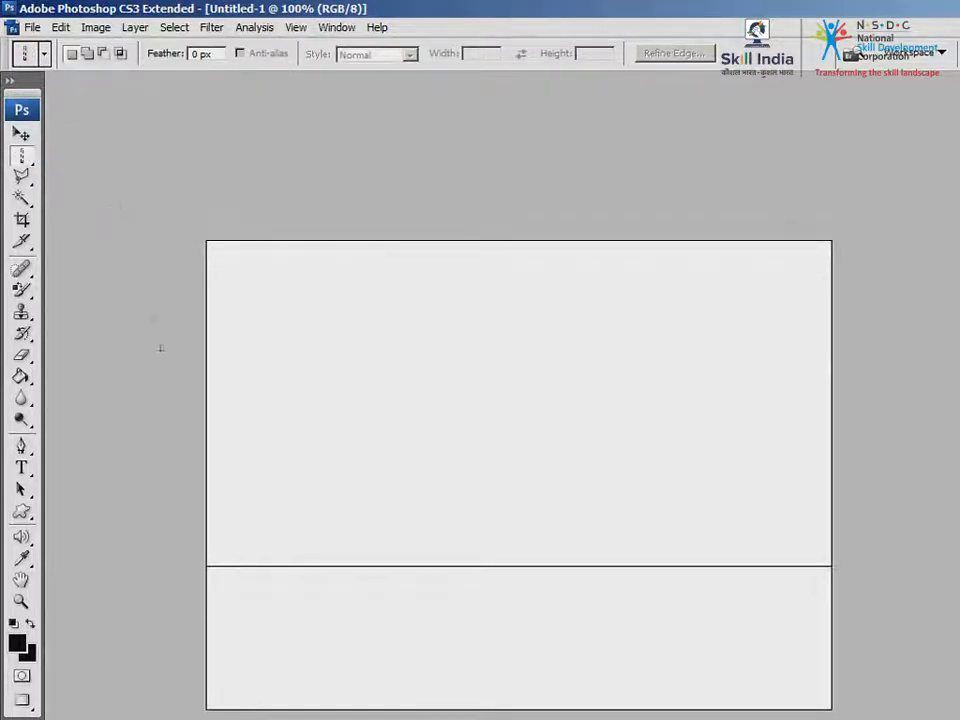
{"action": "left_click_drag", "start_coordinate": [150, 393], "coordinate": [300, 478]}
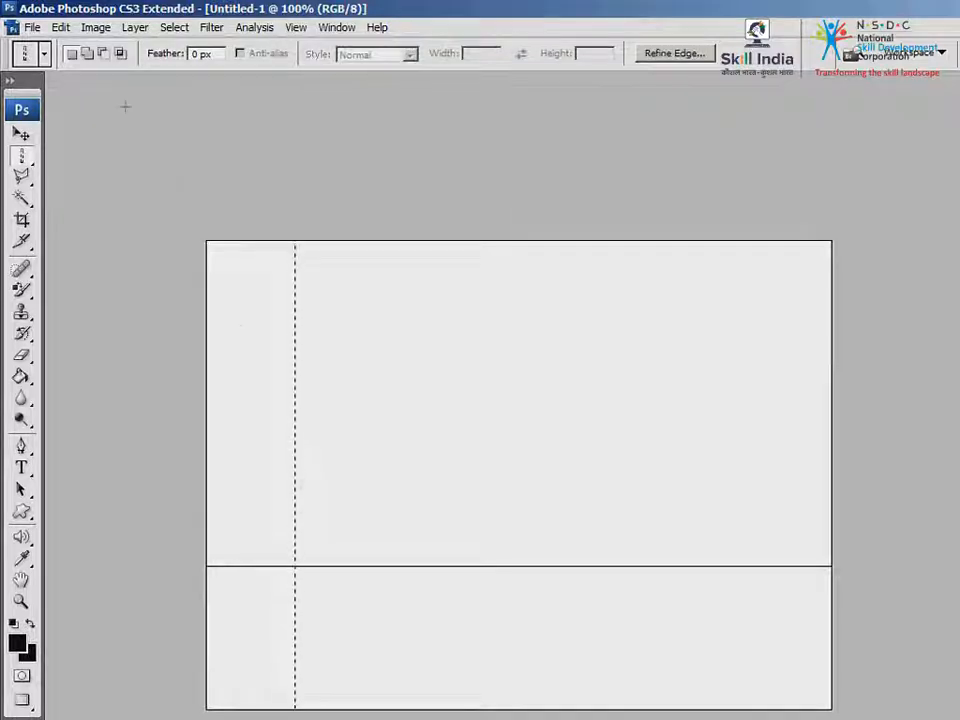
{"action": "left_click", "coordinate": [61, 27]}
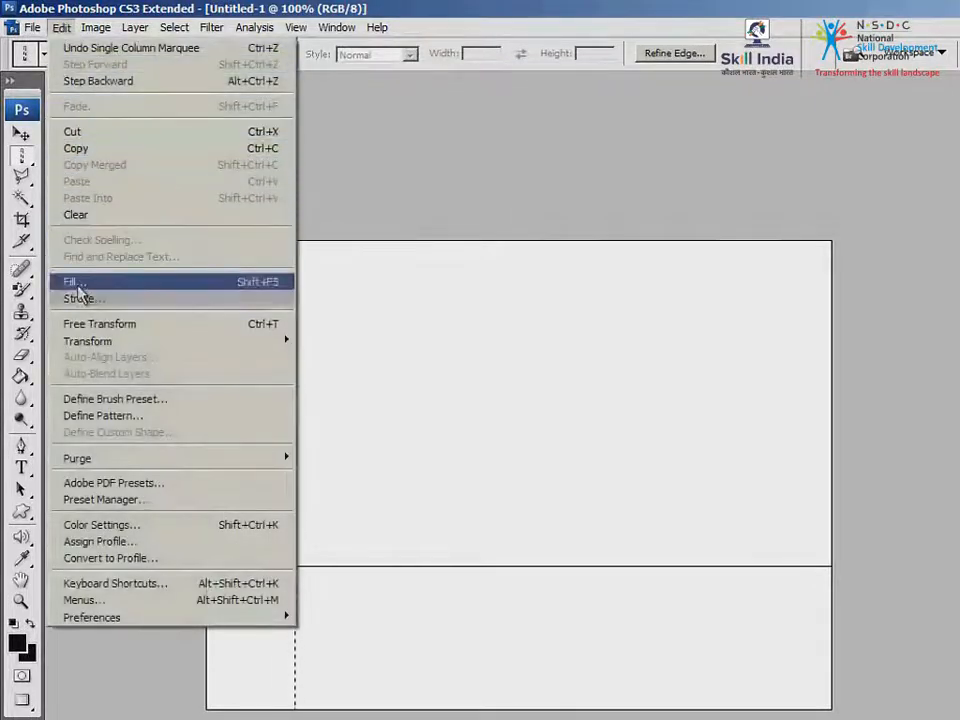
{"action": "left_click", "coordinate": [80, 299]}
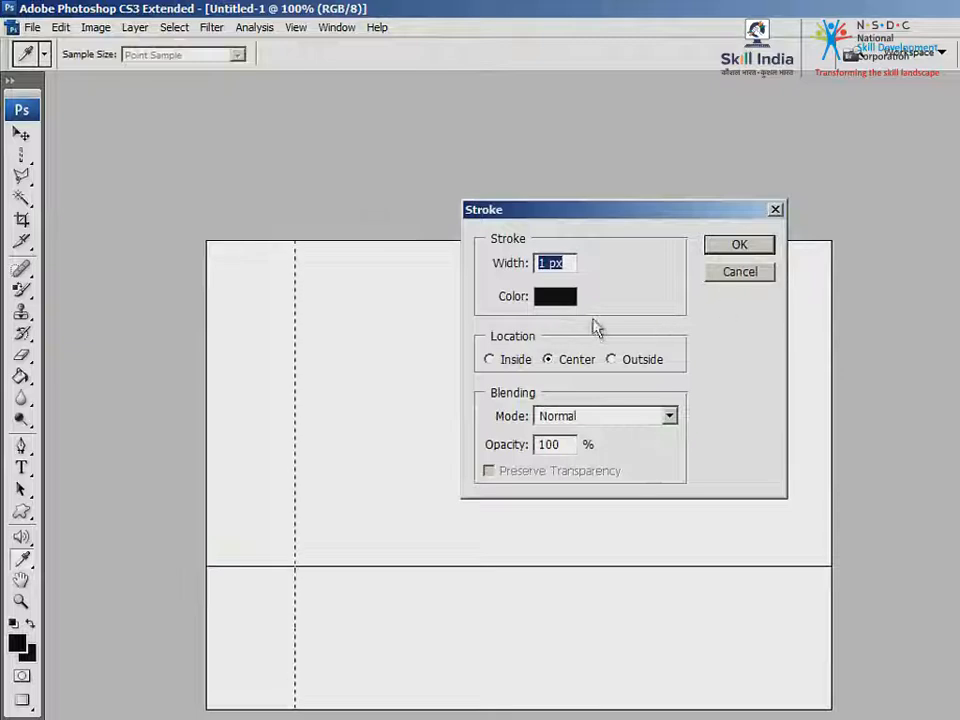
{"action": "left_click_drag", "start_coordinate": [547, 263], "coordinate": [536, 263]}
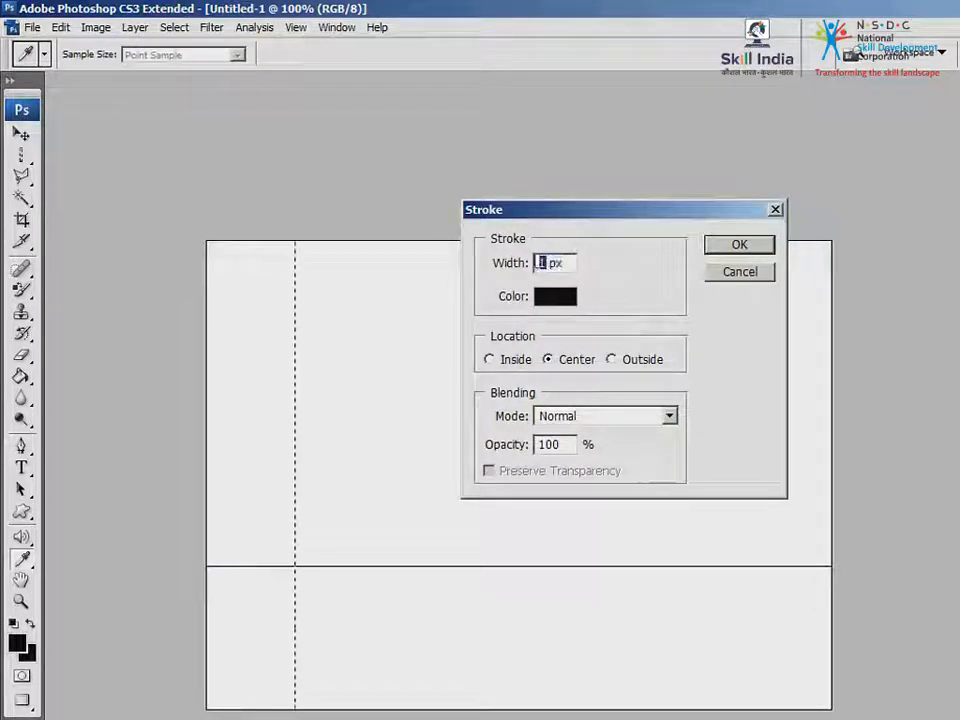
{"action": "type", "text": "3"}
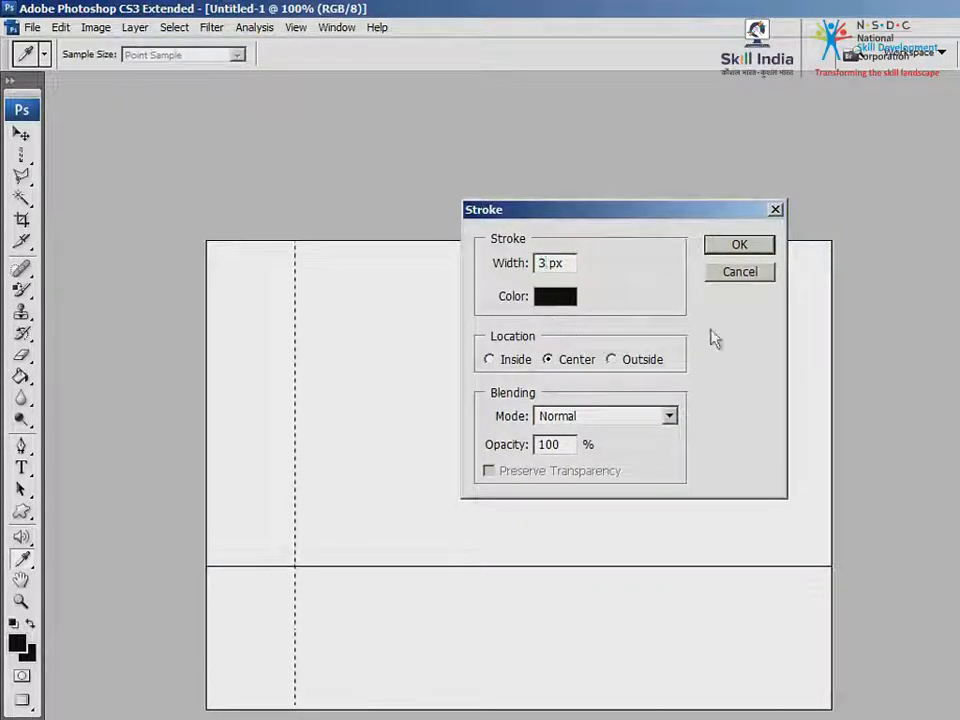
{"action": "left_click", "coordinate": [739, 246]}
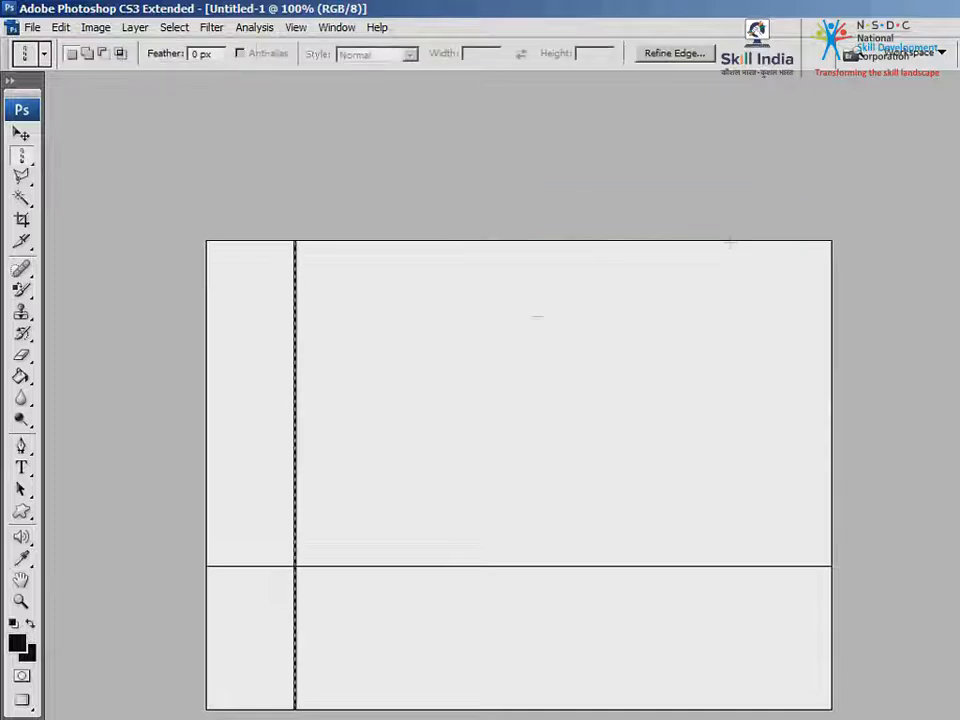
{"action": "key", "text": "ctrl+d"}
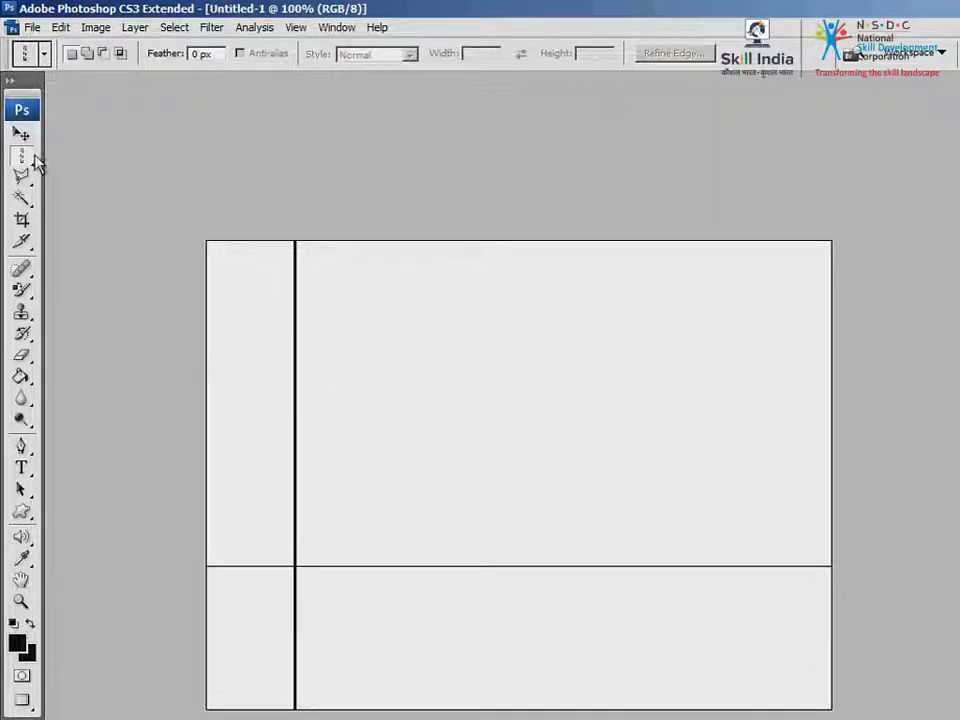
Step: In the smile_1 image, trace a freehand selection around the boy's face with the Lasso tool
{"action": "key", "text": "ctrl+Tab"}
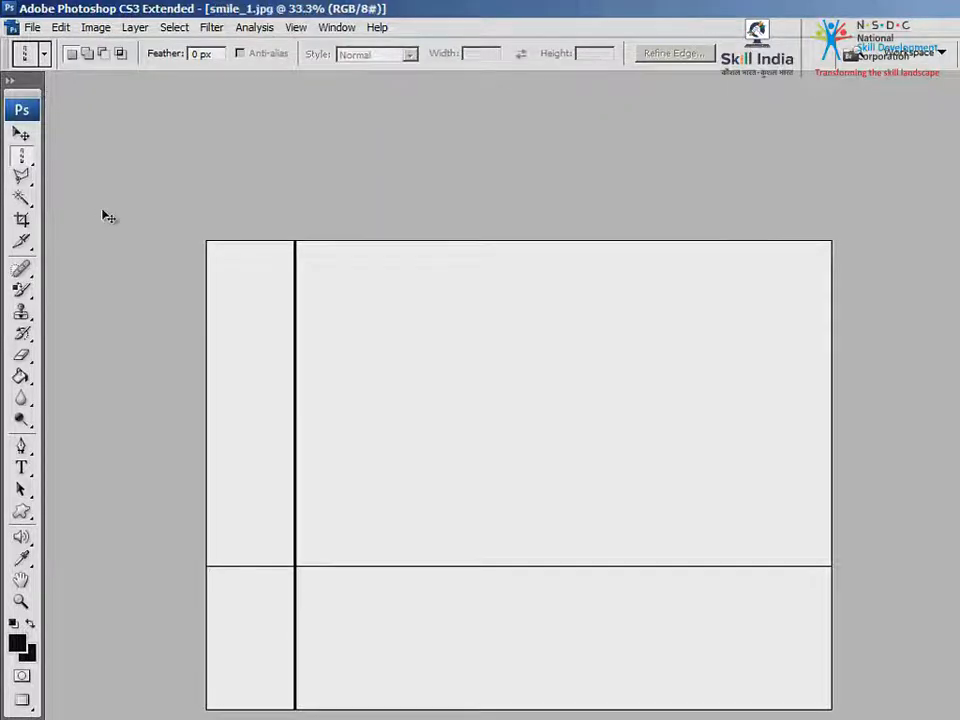
{"action": "left_click", "coordinate": [31, 182]}
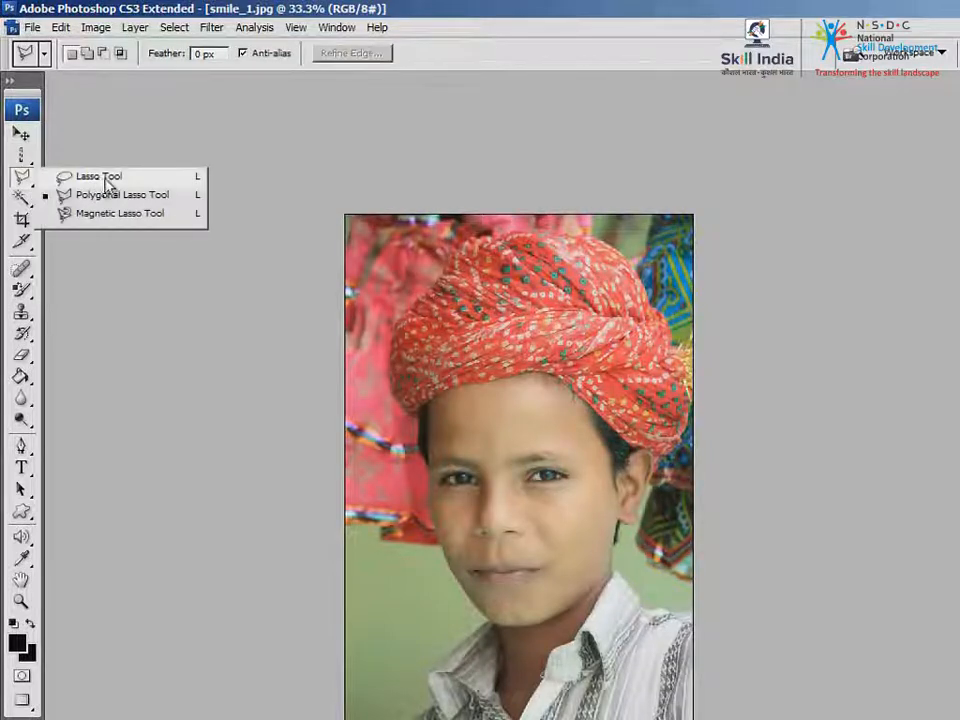
{"action": "left_click", "coordinate": [178, 177]}
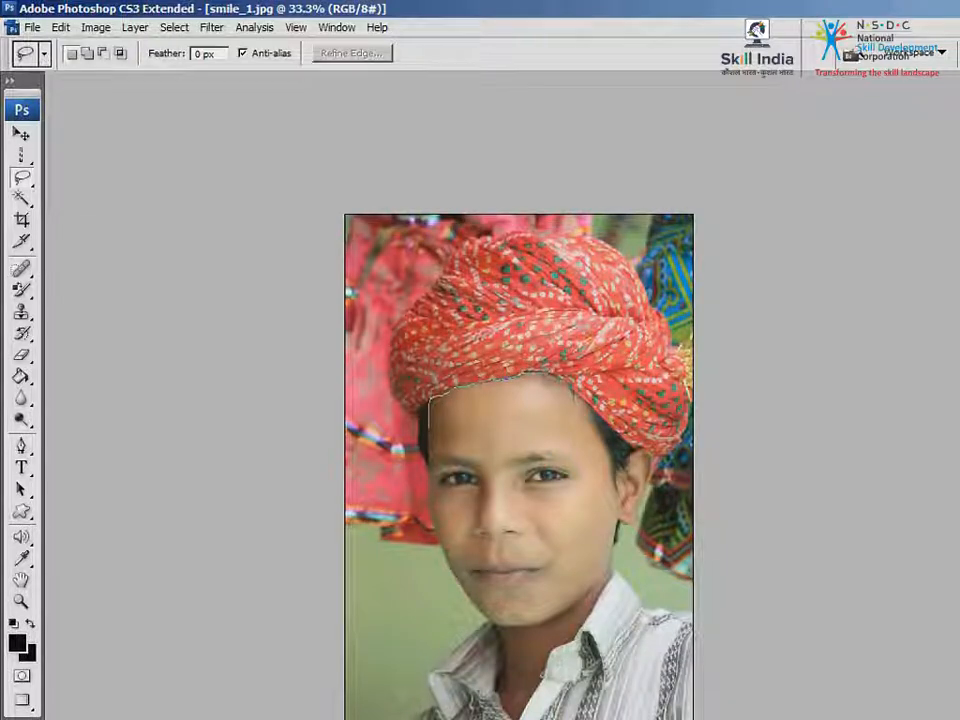
{"action": "mouse_move", "coordinate": [575, 394]}
{"action": "left_mouse_down"}
{"action": "mouse_move", "coordinate": [611, 479]}
{"action": "mouse_move", "coordinate": [611, 576]}
{"action": "left_mouse_up"}
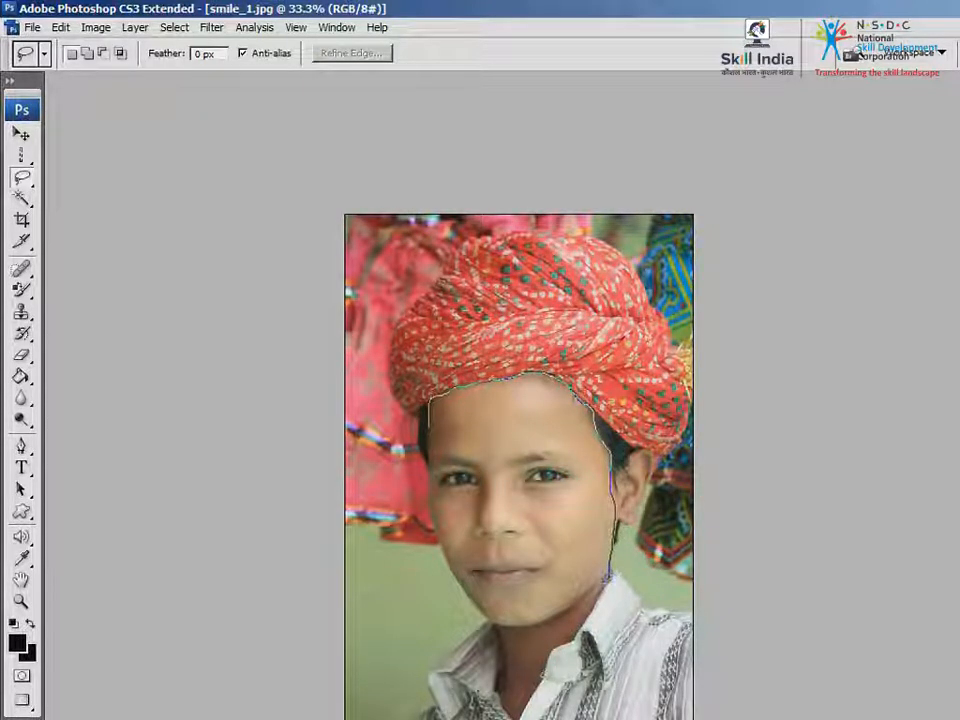
{"action": "mouse_move", "coordinate": [558, 606]}
{"action": "left_mouse_down"}
{"action": "mouse_move", "coordinate": [483, 610]}
{"action": "mouse_move", "coordinate": [476, 582]}
{"action": "mouse_move", "coordinate": [451, 560]}
{"action": "mouse_move", "coordinate": [431, 410]}
{"action": "left_mouse_up"}
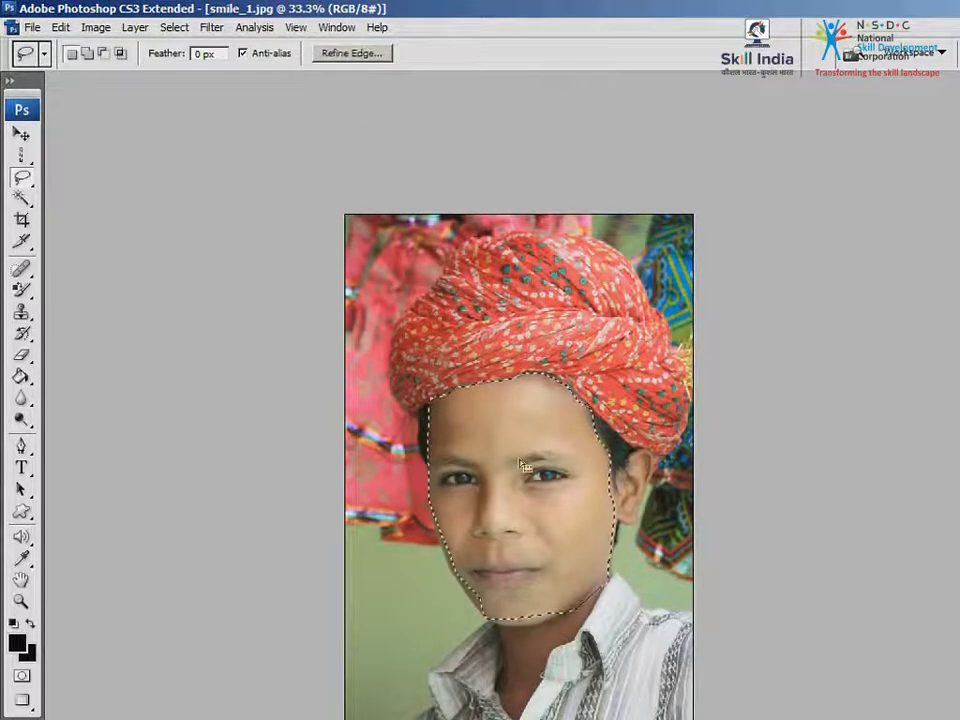
Step: Shift the selected face slightly down and to the left with the Move tool, undo the move, and deselect
{"action": "left_click", "coordinate": [22, 133]}
{"action": "left_click_drag", "start_coordinate": [465, 415], "coordinate": [450, 432]}
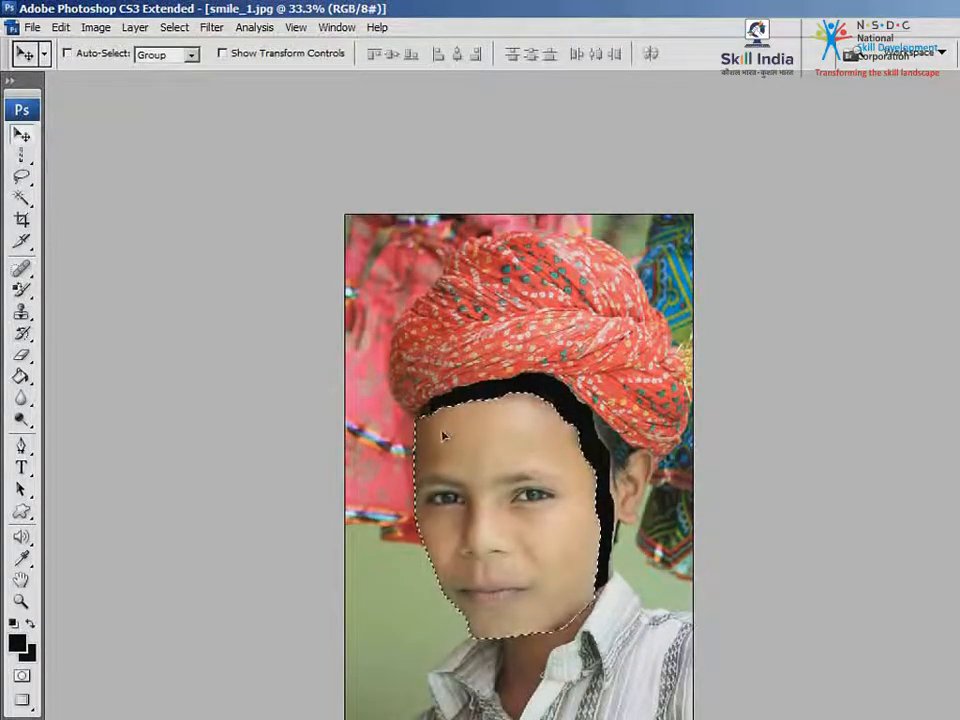
{"action": "key", "text": "ctrl+z"}
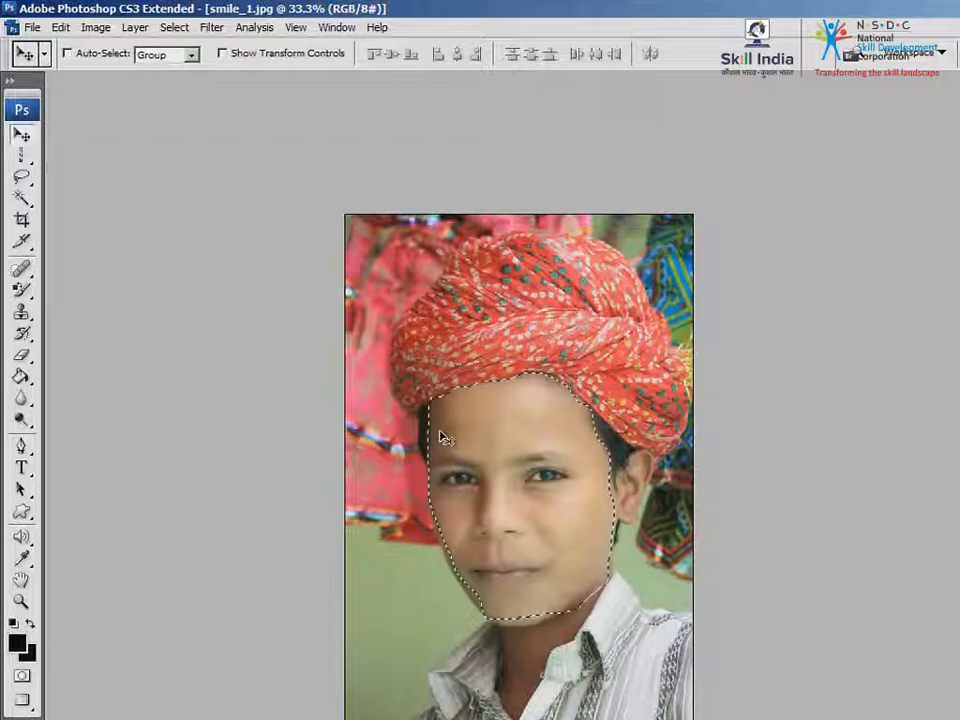
{"action": "key", "text": "ctrl+d"}
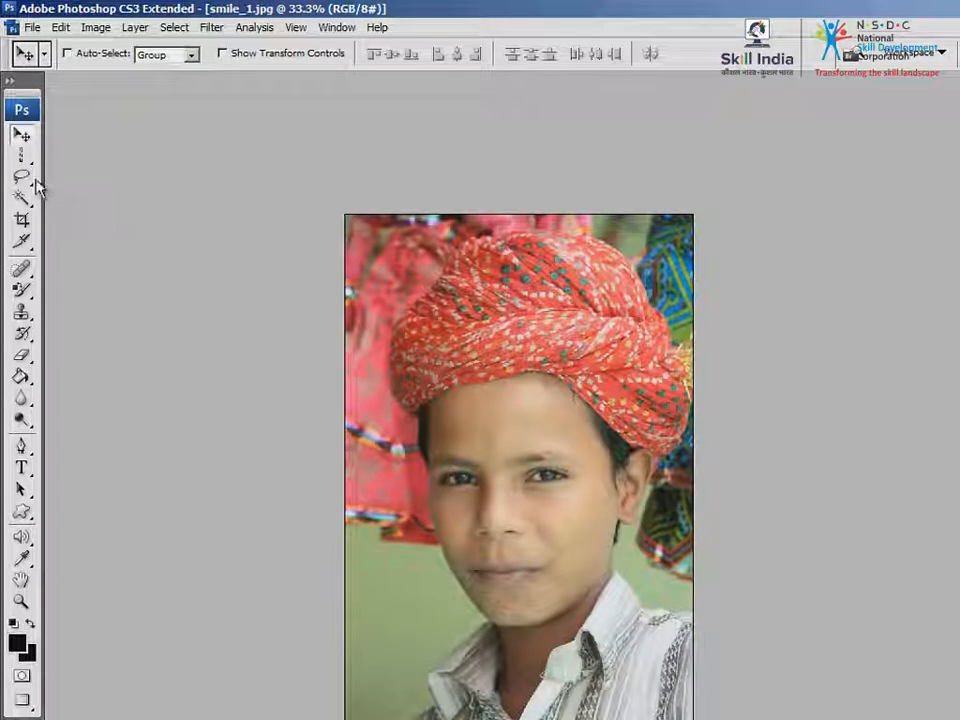
Step: Outline the boy's face with the Polygonal Lasso tool, close the selection along the turban edge, and deselect
{"action": "left_click", "coordinate": [35, 187]}
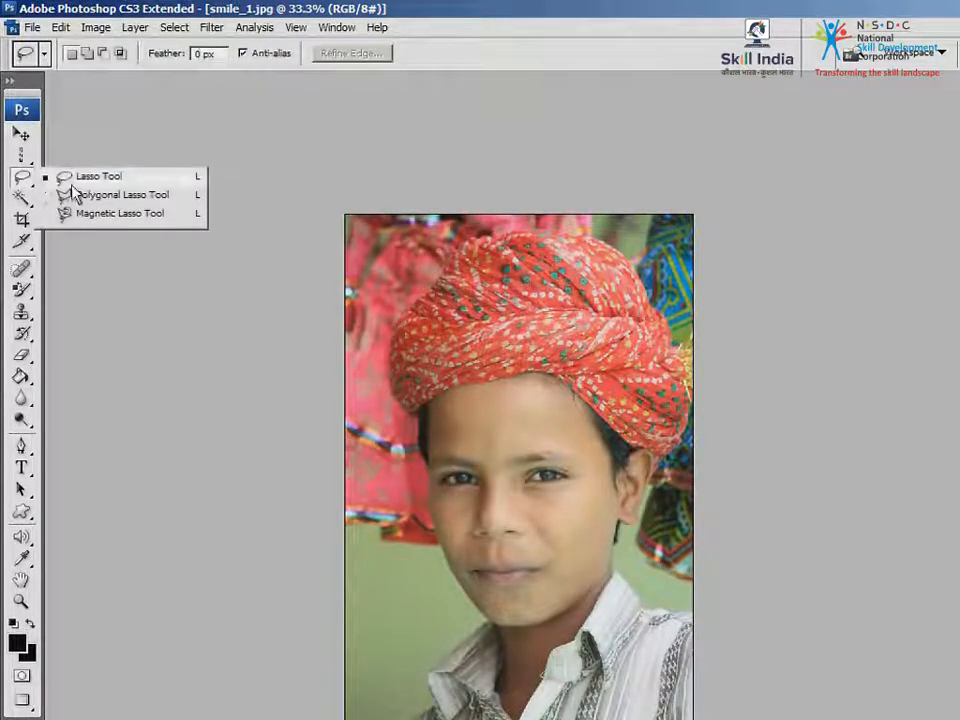
{"action": "left_click", "coordinate": [185, 196]}
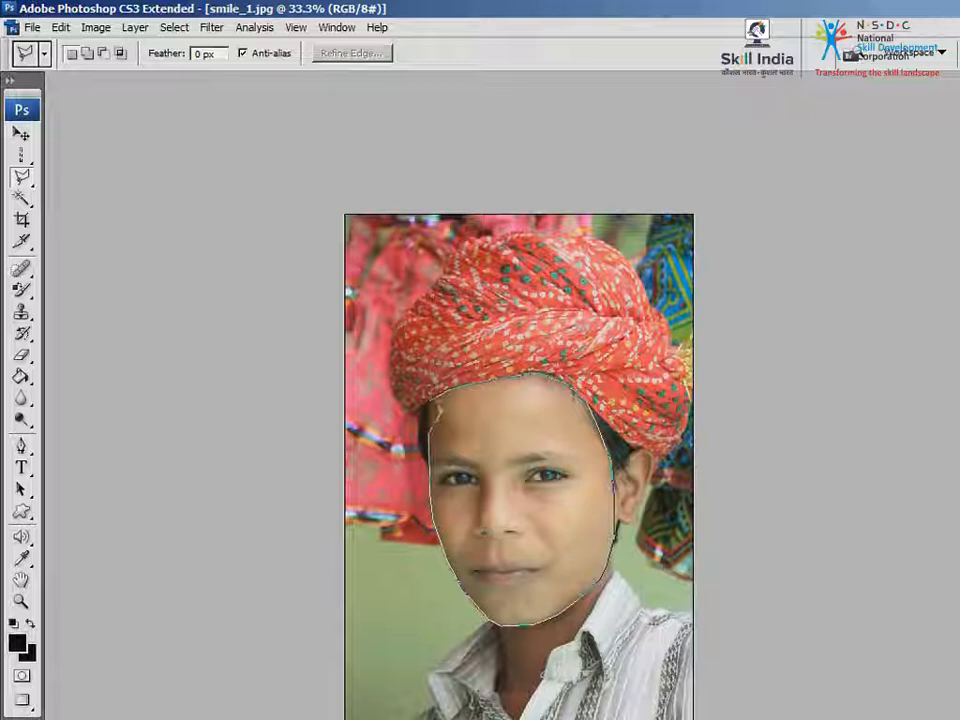
{"action": "left_click", "coordinate": [432, 398]}
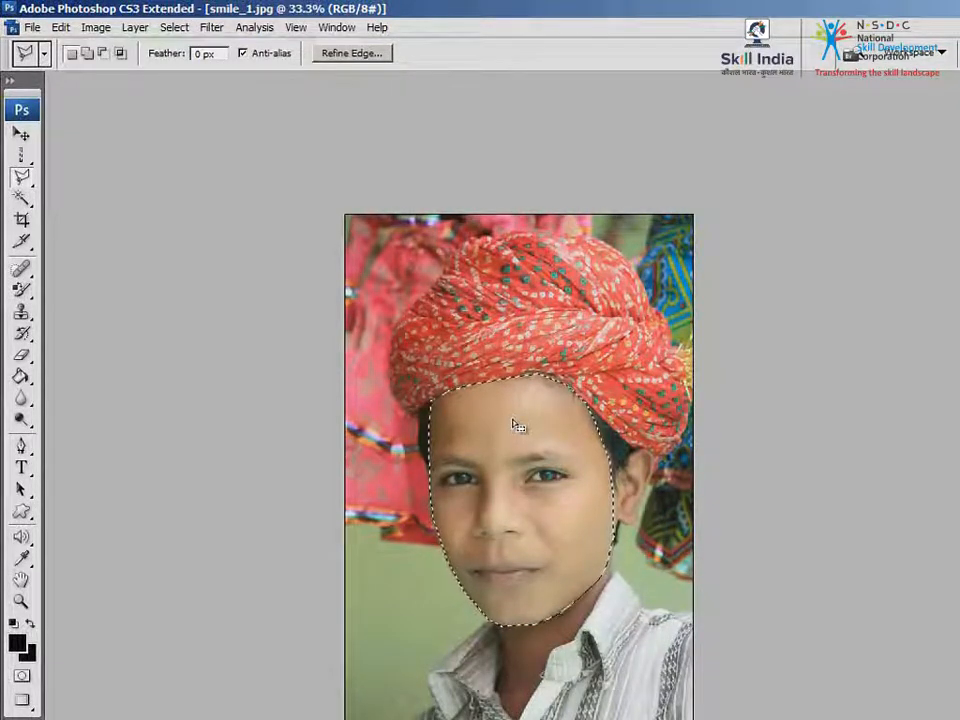
{"action": "key", "text": "ctrl+d"}
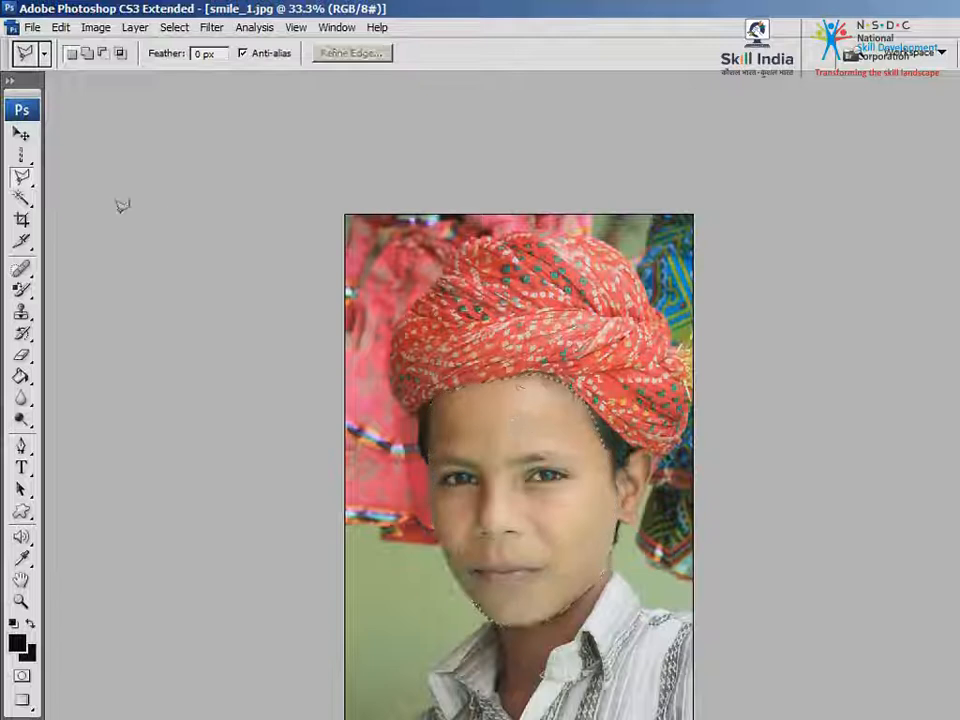
Step: Trace the dark hair at the boy's temple below the turban with the Magnetic Lasso tool, and deselect
{"action": "left_click", "coordinate": [30, 186]}
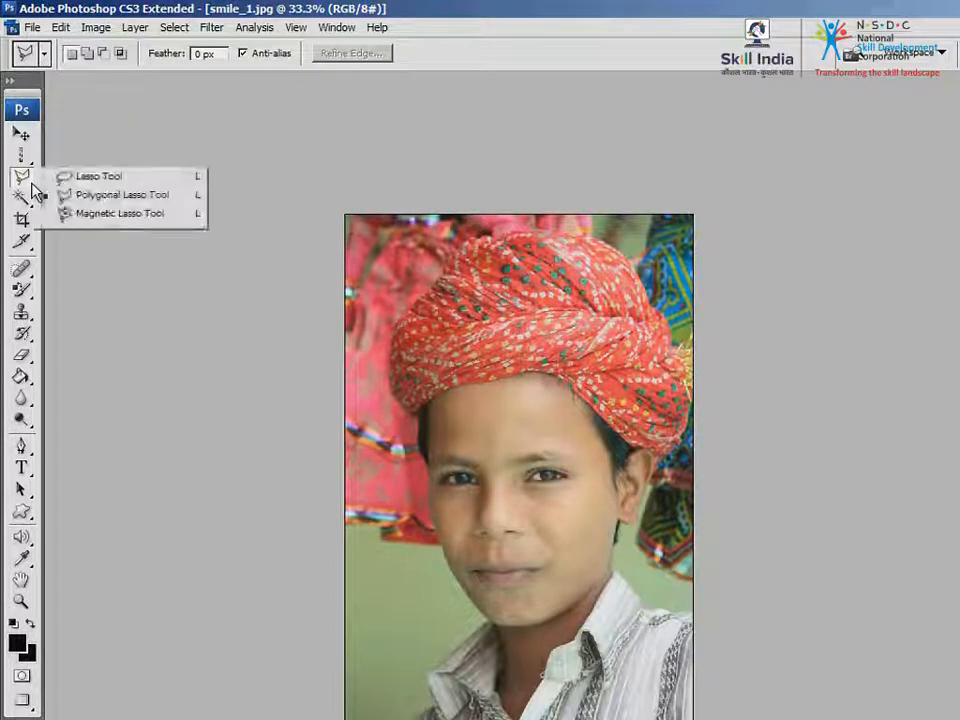
{"action": "left_click", "coordinate": [182, 213]}
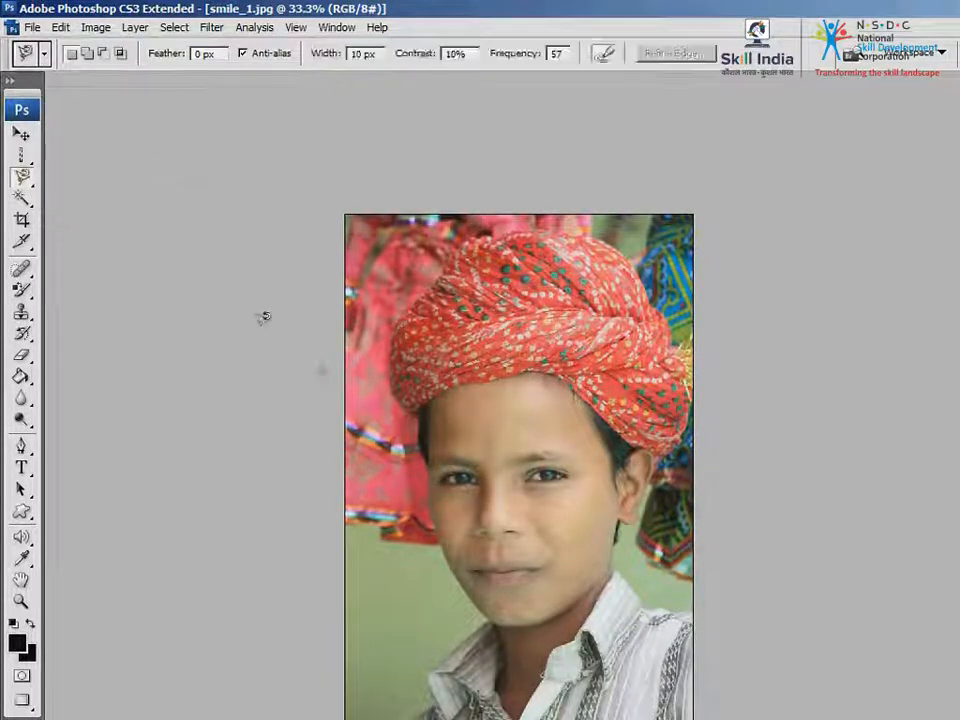
{"action": "left_click", "coordinate": [427, 398]}
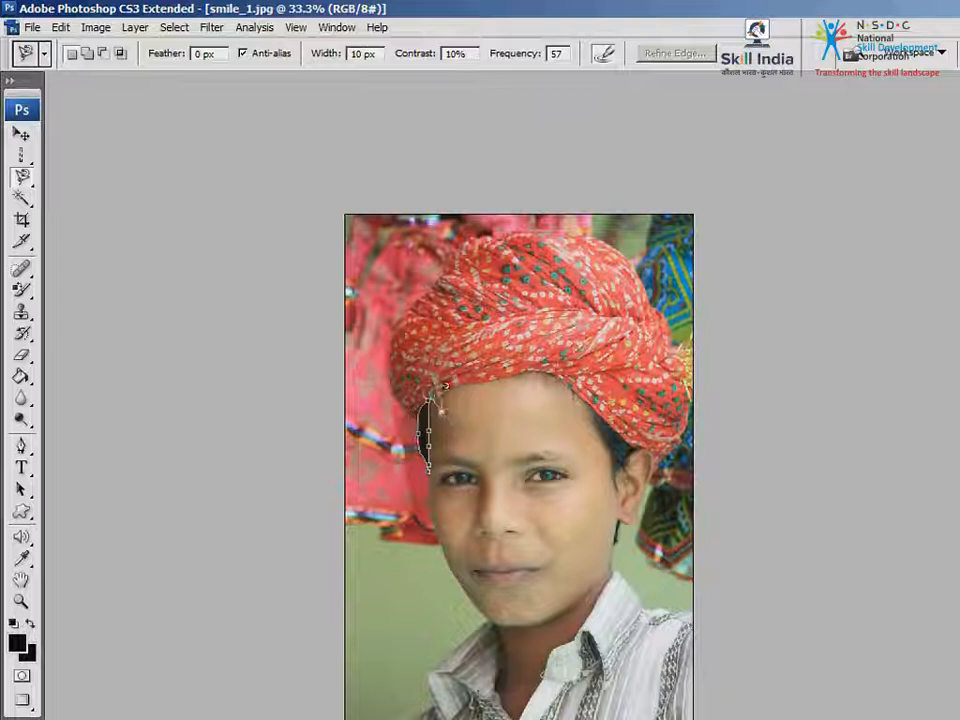
{"action": "left_click", "coordinate": [431, 401]}
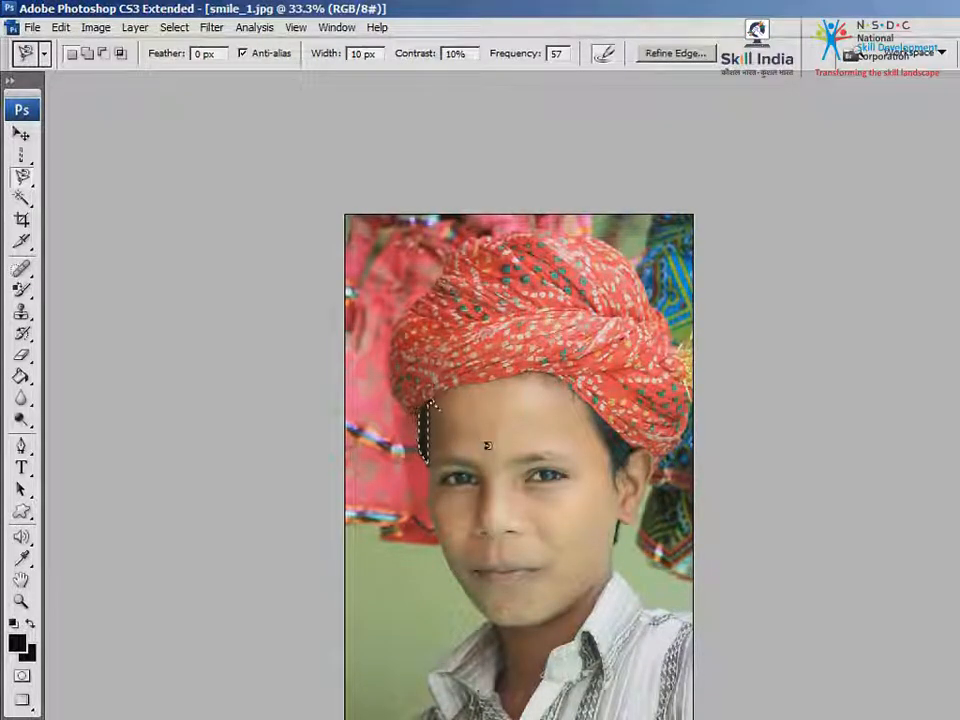
{"action": "key", "text": "ctrl+d"}
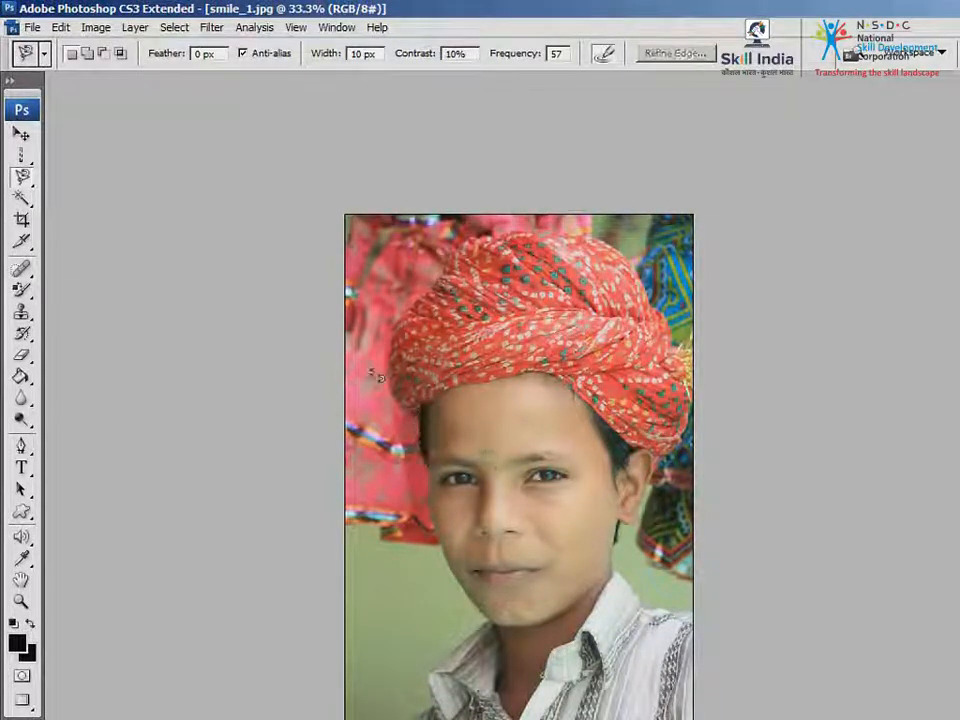
Step: Select two different skin-tone areas on the boy's forehead in turn with the Magic Wand tool, and deselect
{"action": "left_click", "coordinate": [31, 209]}
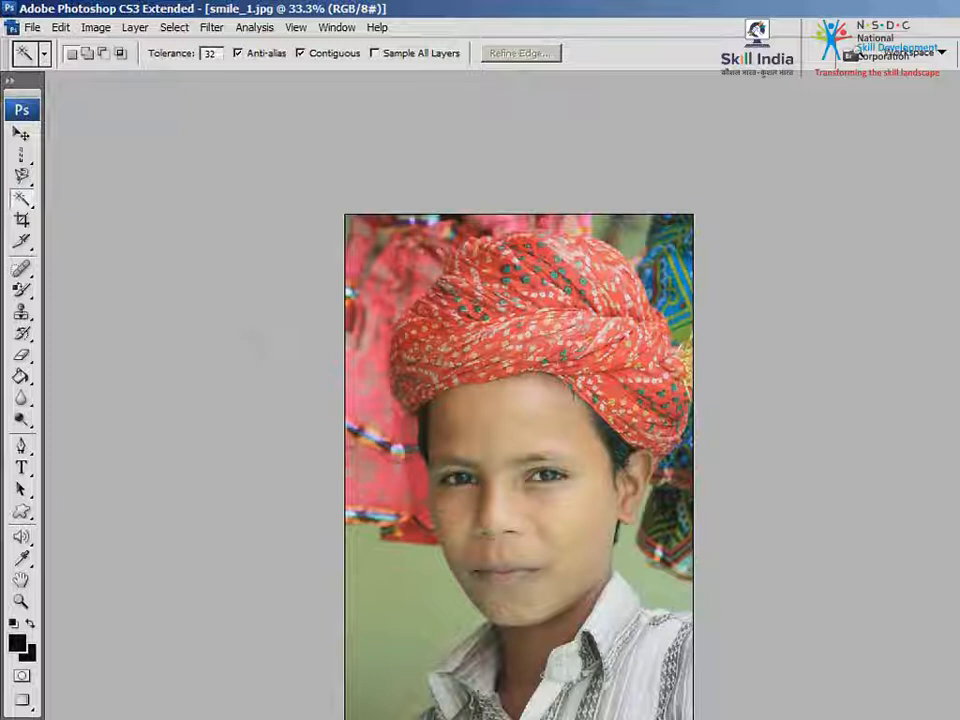
{"action": "left_click", "coordinate": [528, 400]}
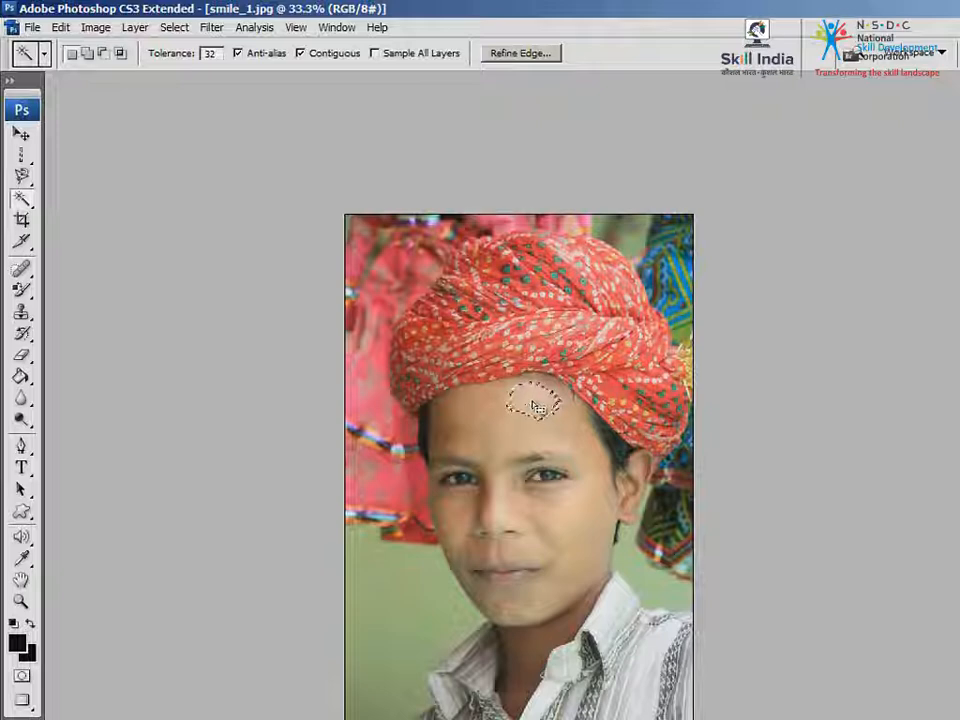
{"action": "left_click", "coordinate": [491, 437]}
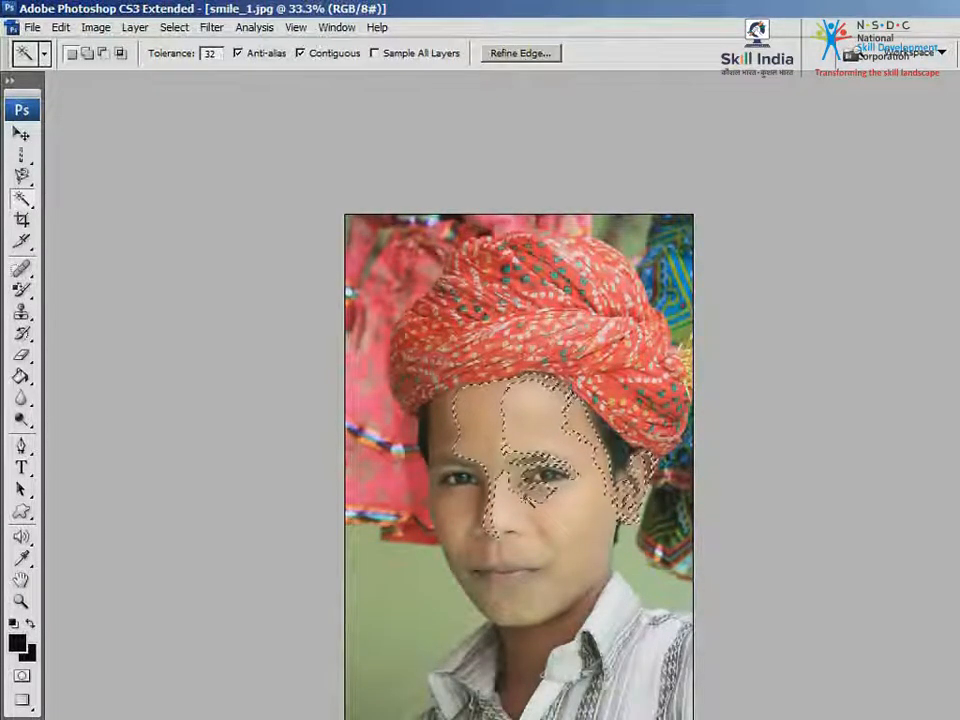
{"action": "key", "text": "ctrl+d"}
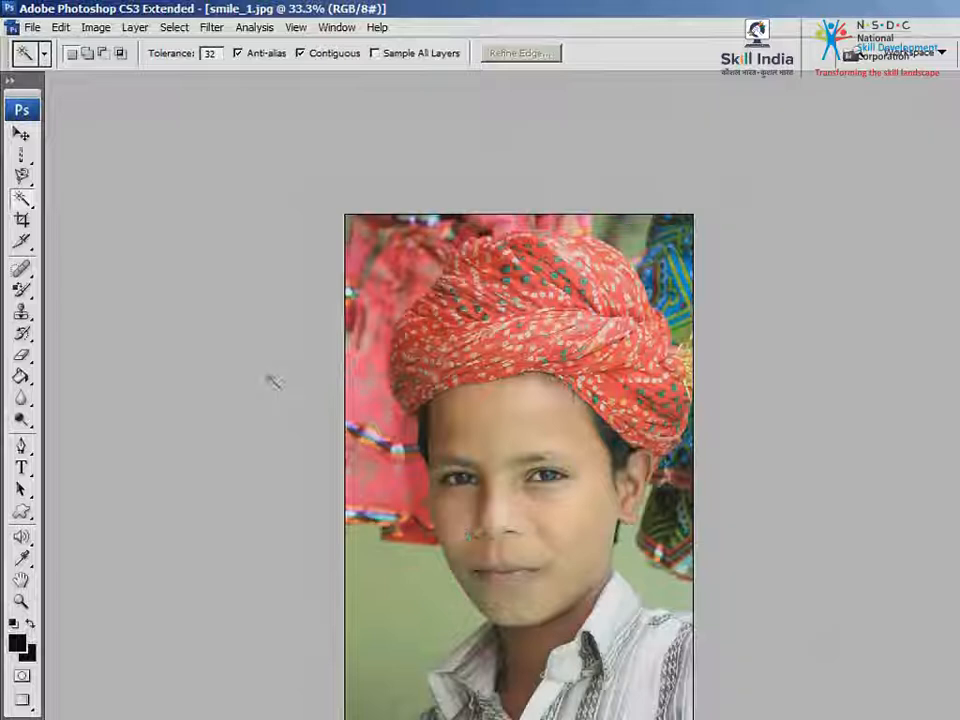
Step: Select a small spot on the boy's forehead with the Quick Selection tool, and deselect
{"action": "left_click", "coordinate": [35, 212]}
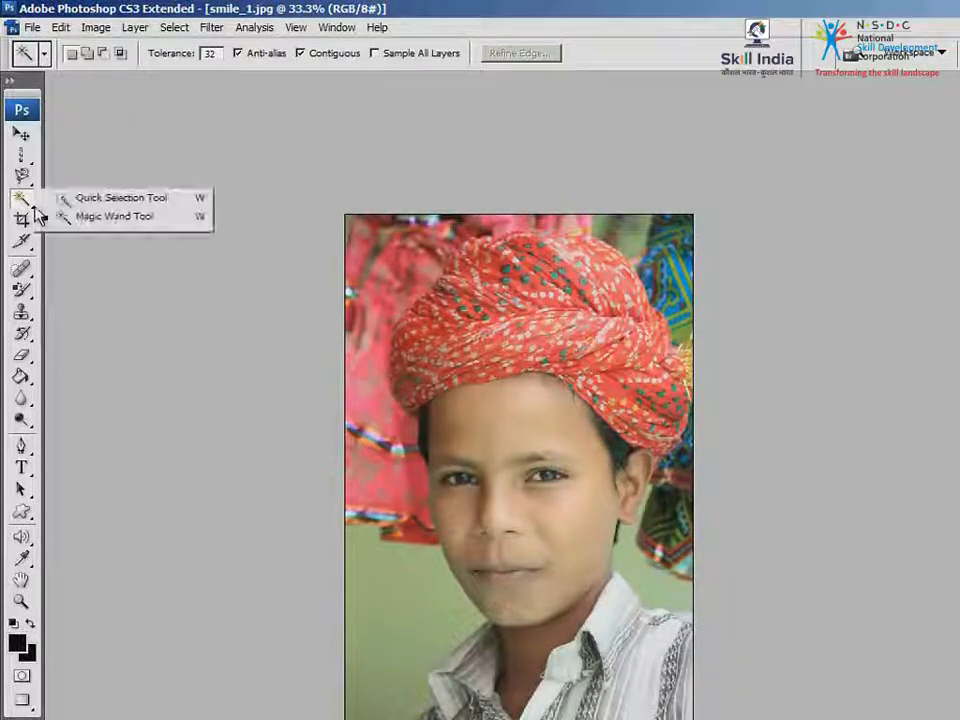
{"action": "left_click", "coordinate": [178, 199]}
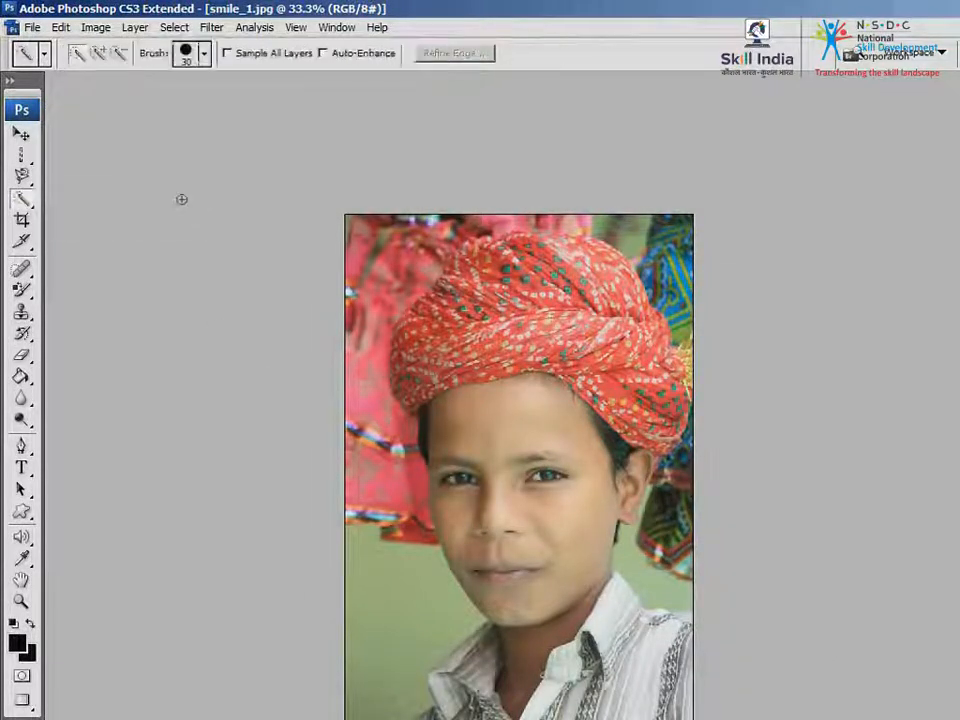
{"action": "left_click", "coordinate": [495, 429]}
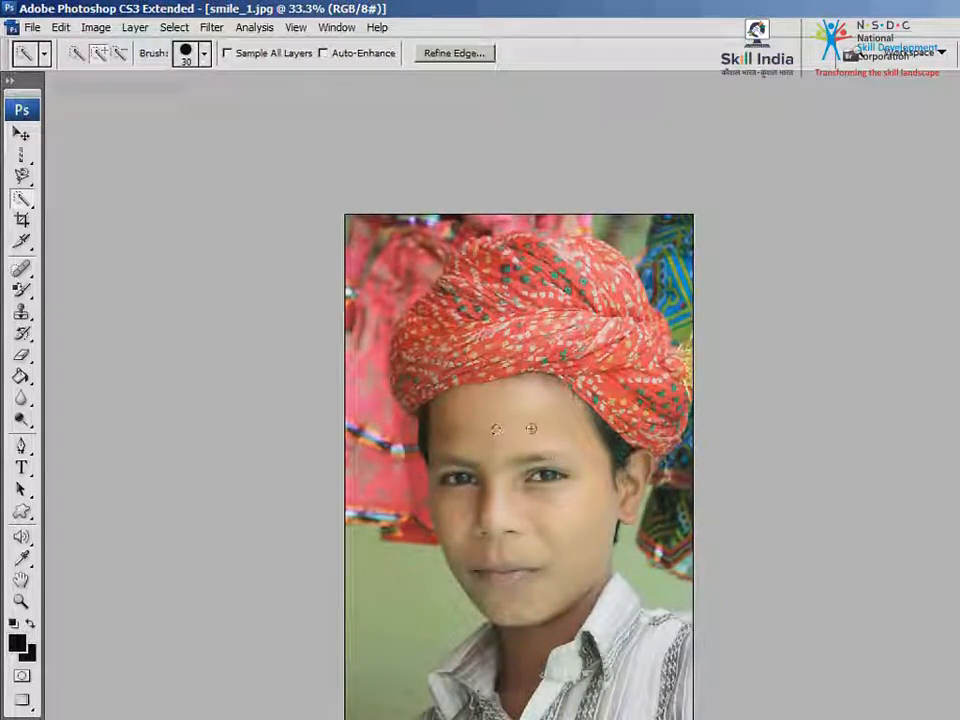
{"action": "key", "text": "ctrl+d"}
Step: Set the Quick Selection brush diameter to 90 px
{"action": "left_click", "coordinate": [204, 53]}
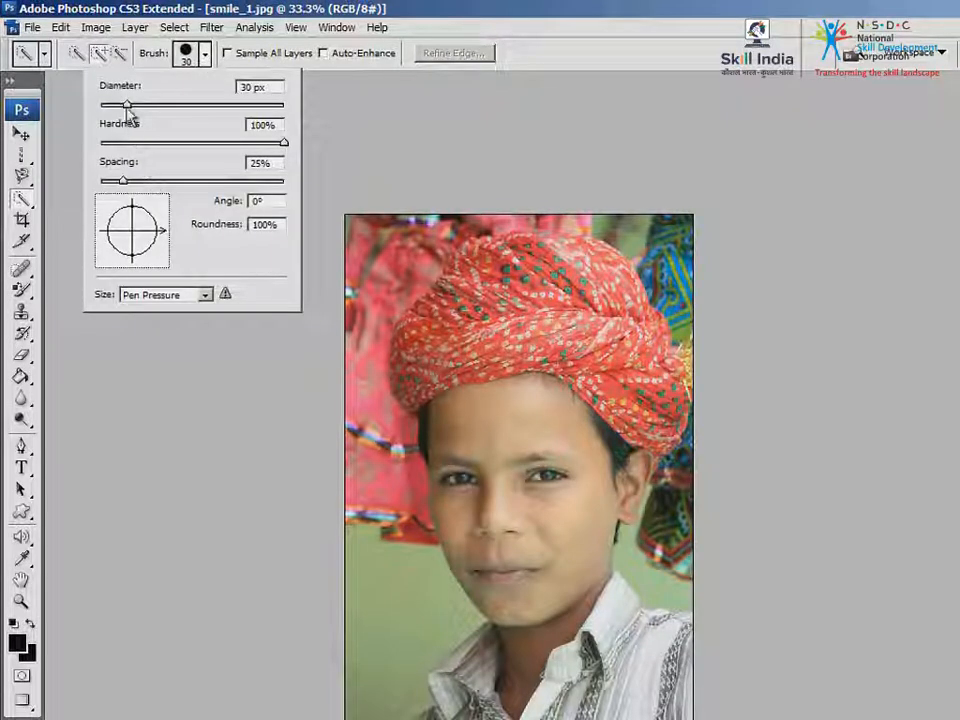
{"action": "left_click_drag", "start_coordinate": [127, 104], "coordinate": [183, 106]}
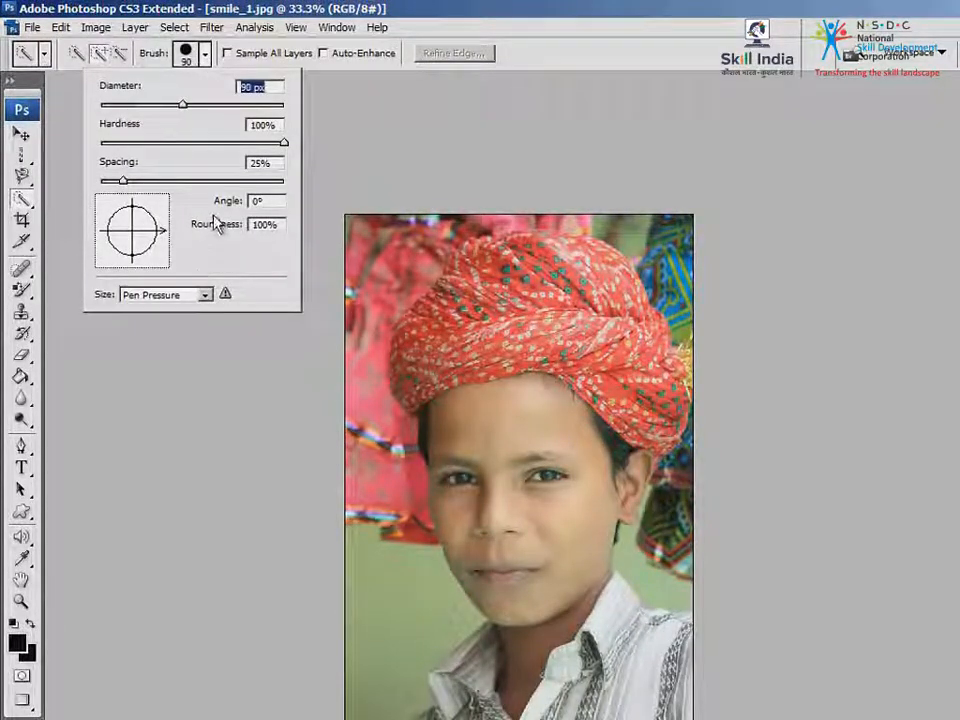
{"action": "left_click", "coordinate": [255, 88]}
{"action": "left_click", "coordinate": [185, 56]}
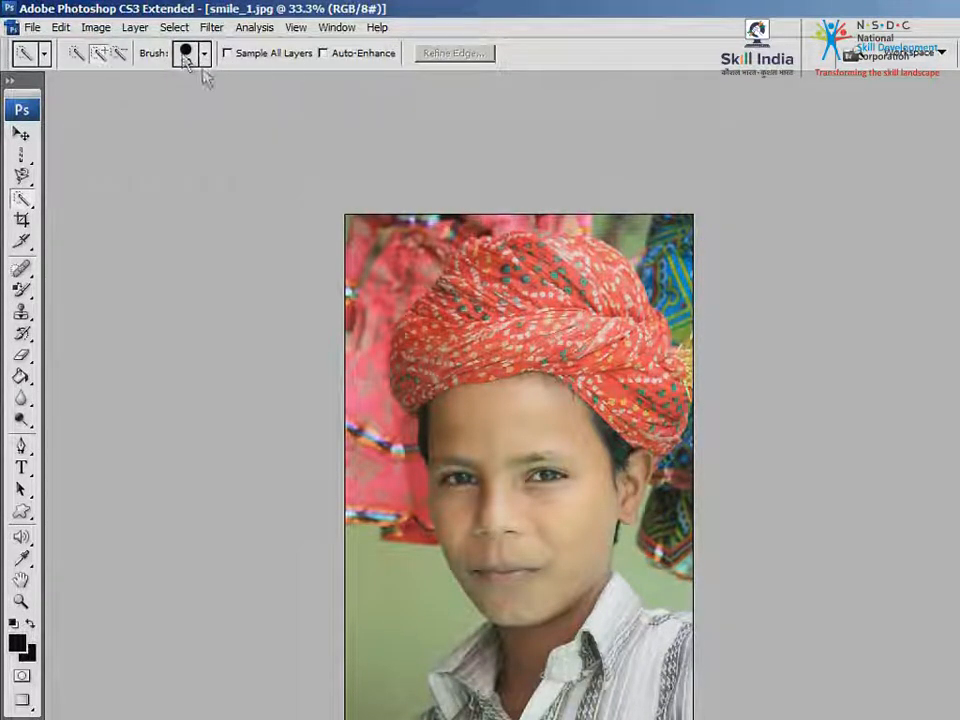
Step: Select the boy's forehead and cheeks with the Quick Selection brush, and extend the selection to the neck
{"action": "left_click", "coordinate": [497, 427]}
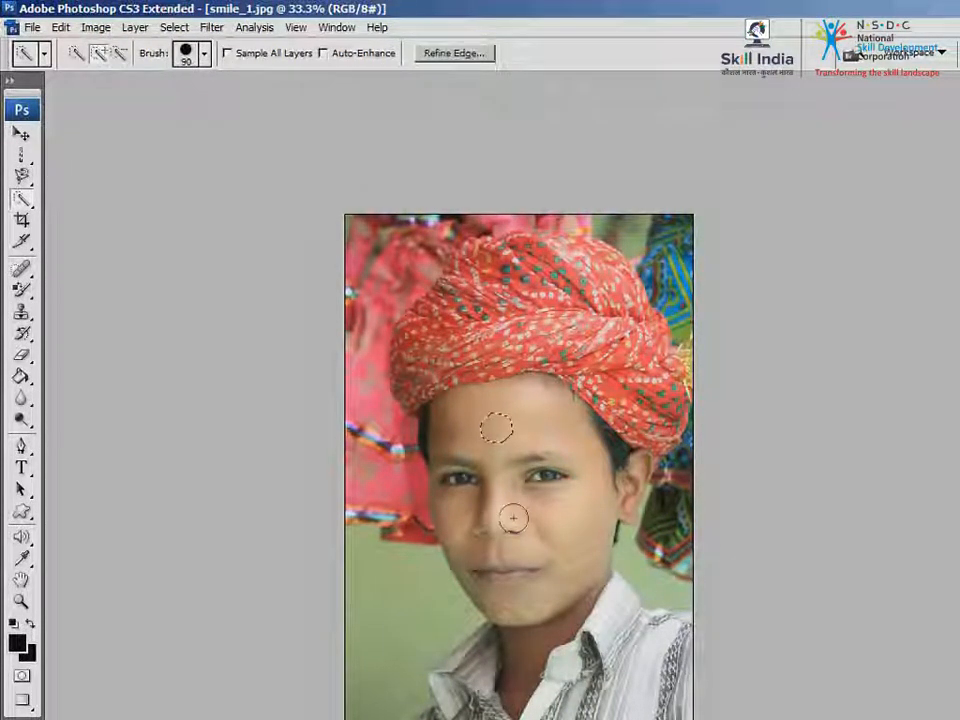
{"action": "left_click", "coordinate": [571, 519]}
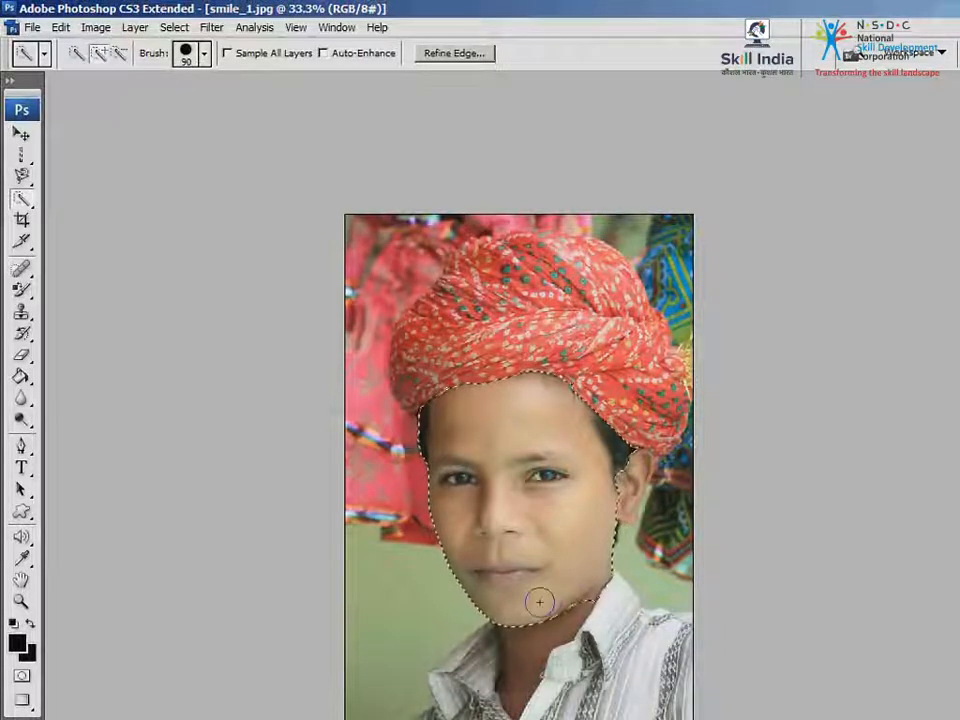
{"action": "left_click", "coordinate": [531, 657]}
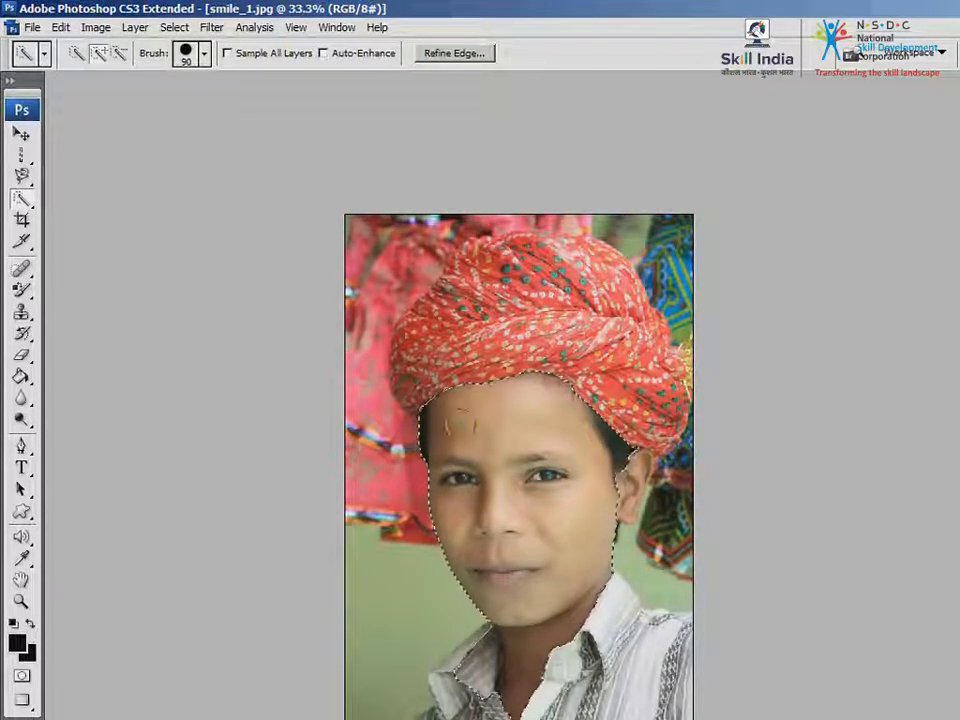
Step: Subtract the neck area from the face selection with the Quick Selection brush, and deselect
{"action": "left_click", "coordinate": [121, 55]}
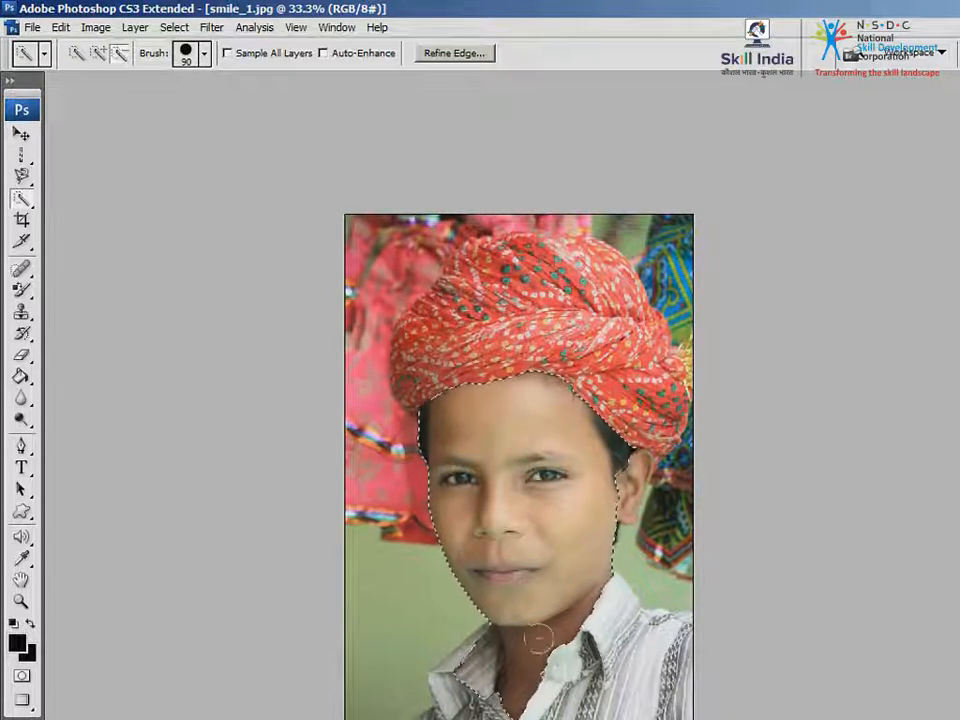
{"action": "left_click", "coordinate": [518, 676]}
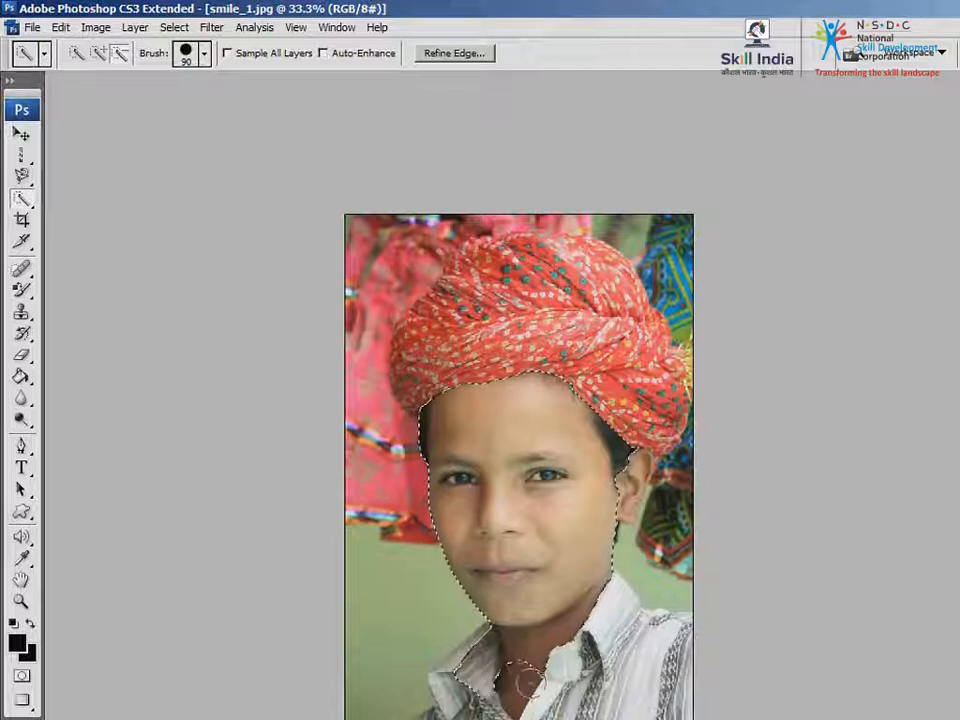
{"action": "left_click", "coordinate": [557, 637]}
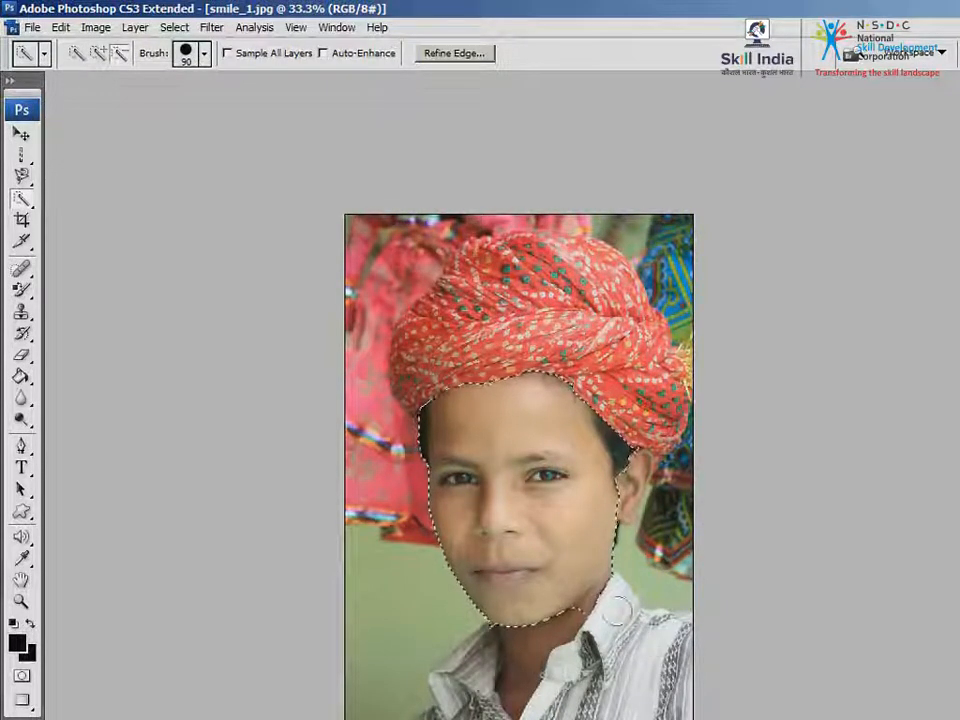
{"action": "key", "text": "ctrl+d"}
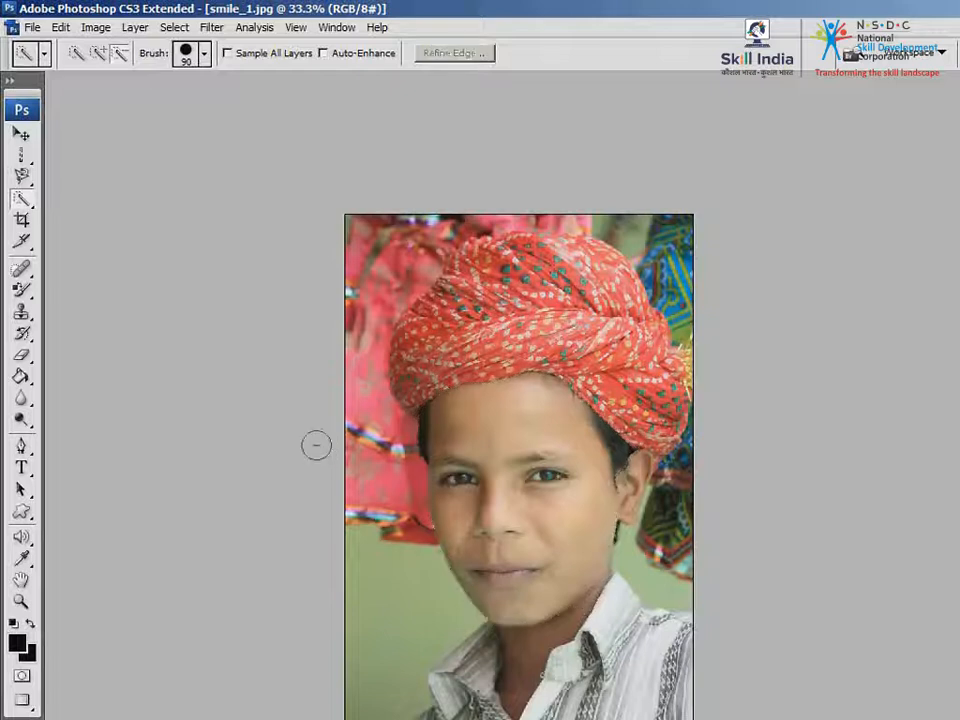